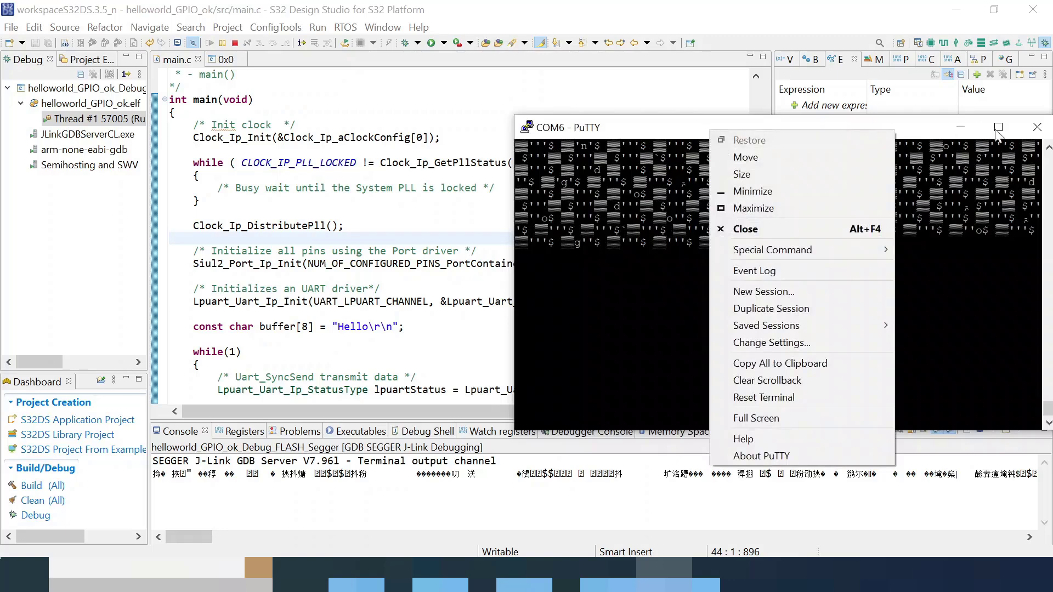
- Close the garbled PuTTY terminal and relaunch PuTTY from Start
{"action": "left_click", "coordinate": [746, 229]}
{"action": "left_click", "coordinate": [545, 347]}
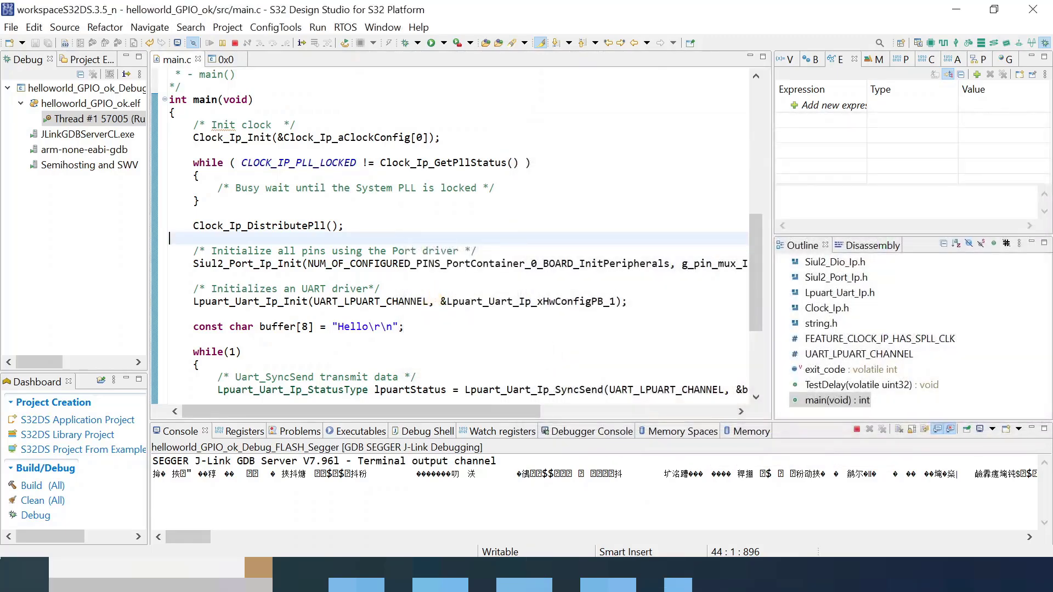
{"action": "key", "text": "super"}
{"action": "type", "text": "putty"}
{"action": "key", "text": "Return"}
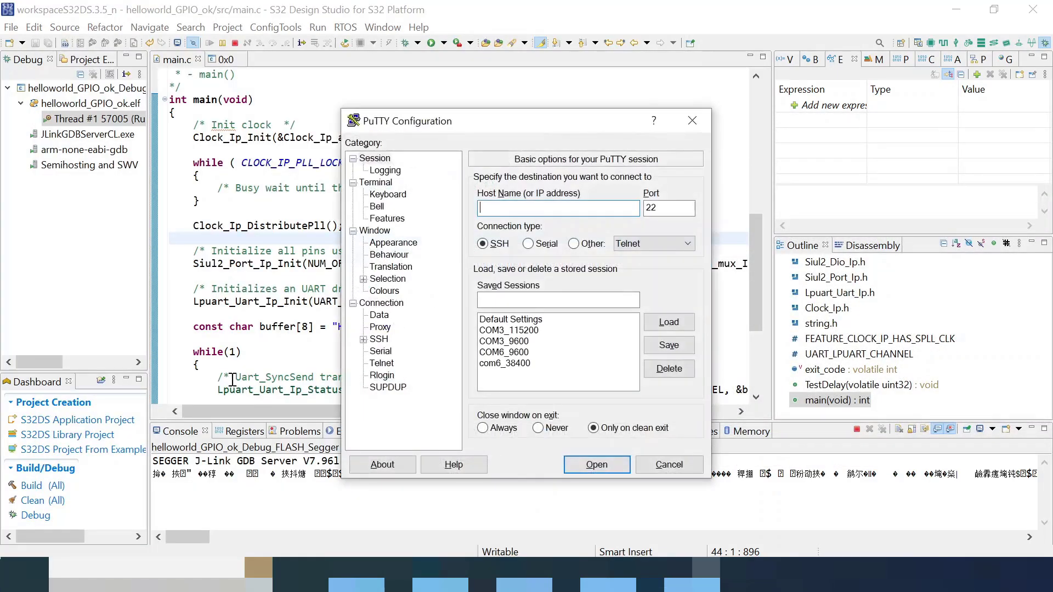
- Open the saved COM6_9600 session at 9600 baud, then move aside and minimise the terminal
{"action": "left_click", "coordinate": [531, 353]}
{"action": "left_click", "coordinate": [685, 323]}
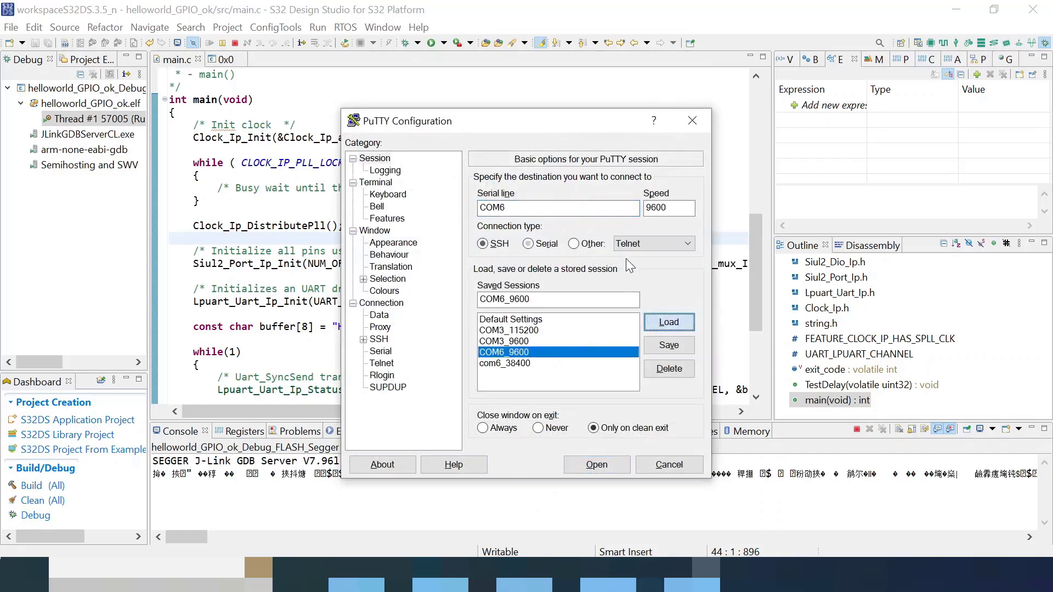
{"action": "double_click", "coordinate": [680, 207]}
{"action": "left_click_drag", "start_coordinate": [669, 210], "coordinate": [623, 206]}
{"action": "left_click", "coordinate": [549, 206]}
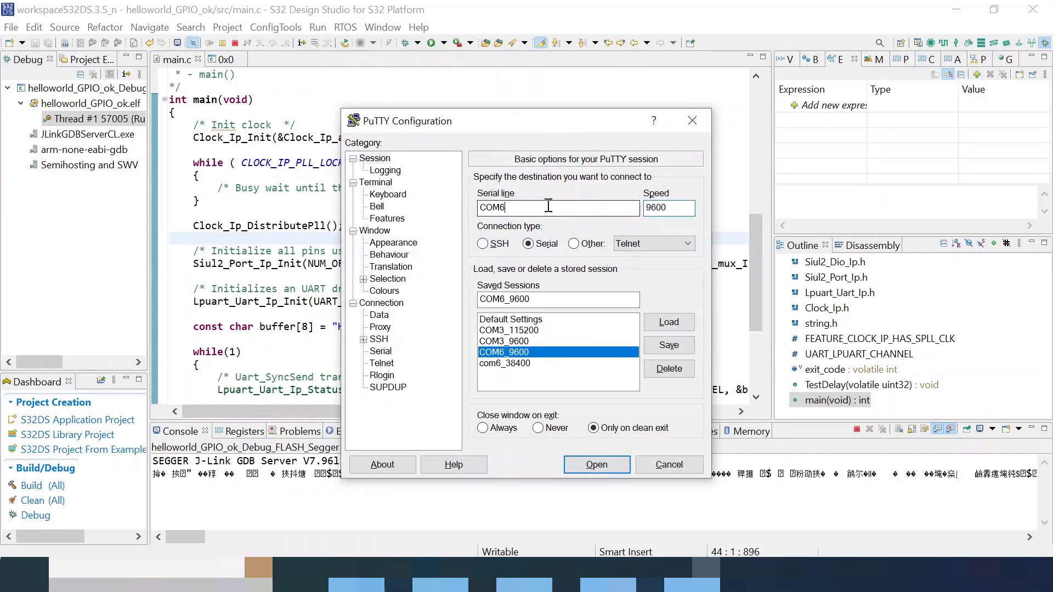
{"action": "double_click", "coordinate": [653, 207]}
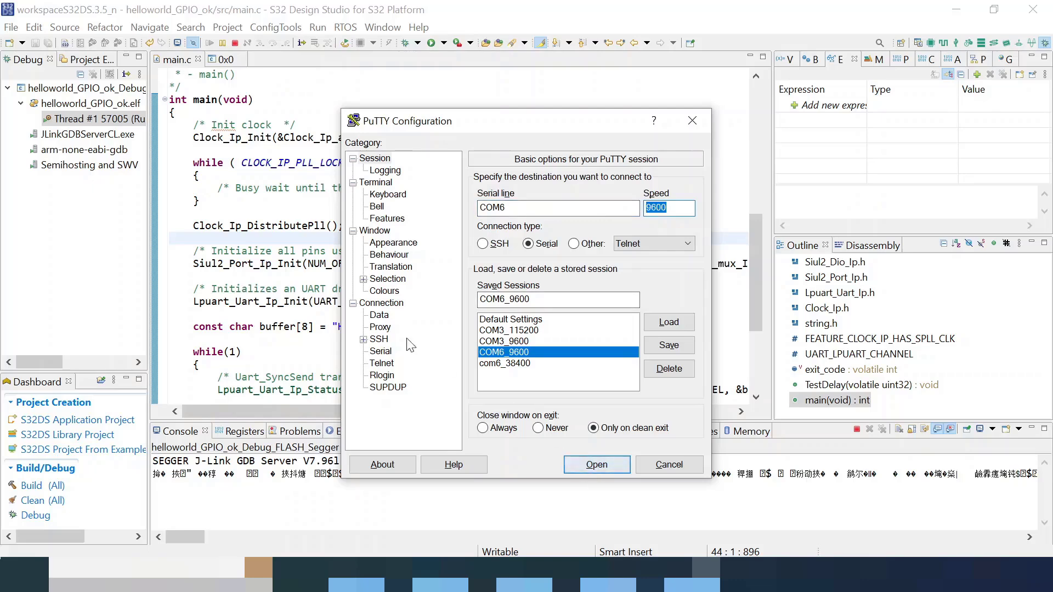
{"action": "left_click", "coordinate": [596, 465]}
{"action": "left_click_drag", "start_coordinate": [291, 97], "coordinate": [717, 130]}
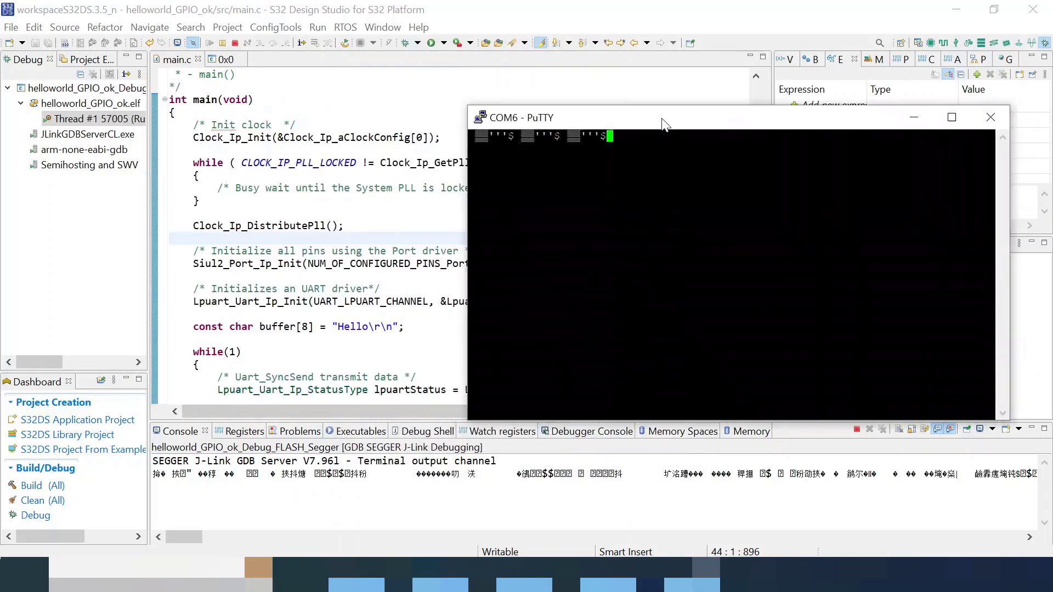
{"action": "left_click", "coordinate": [962, 131]}
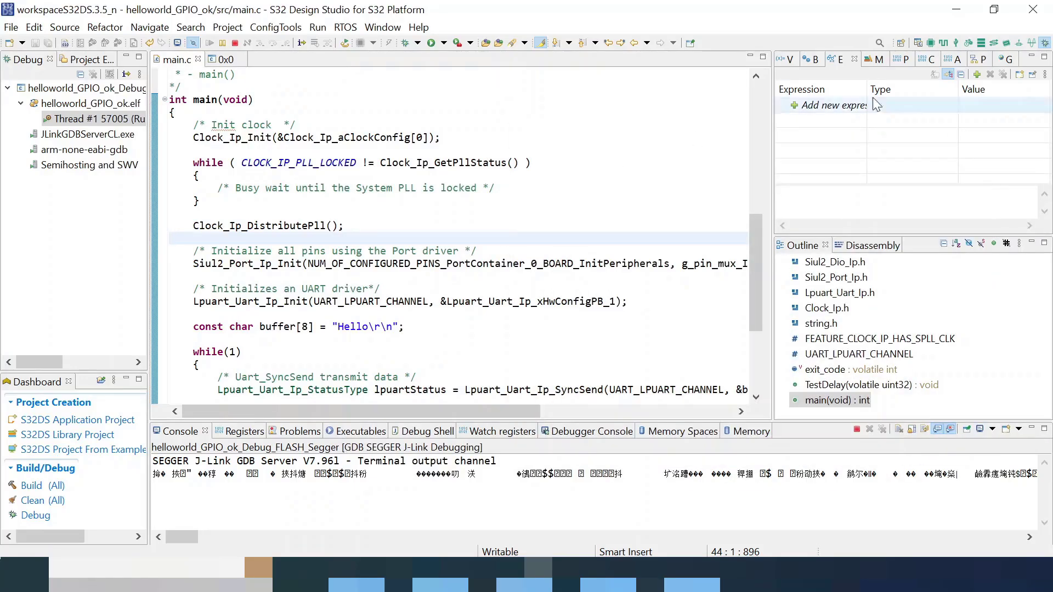
- In the Peripherals view, confirm Lpuart_Uart uses LPUART_1 with LPUART_UART_BAUDRATE_9600
{"action": "left_click", "coordinate": [956, 43]}
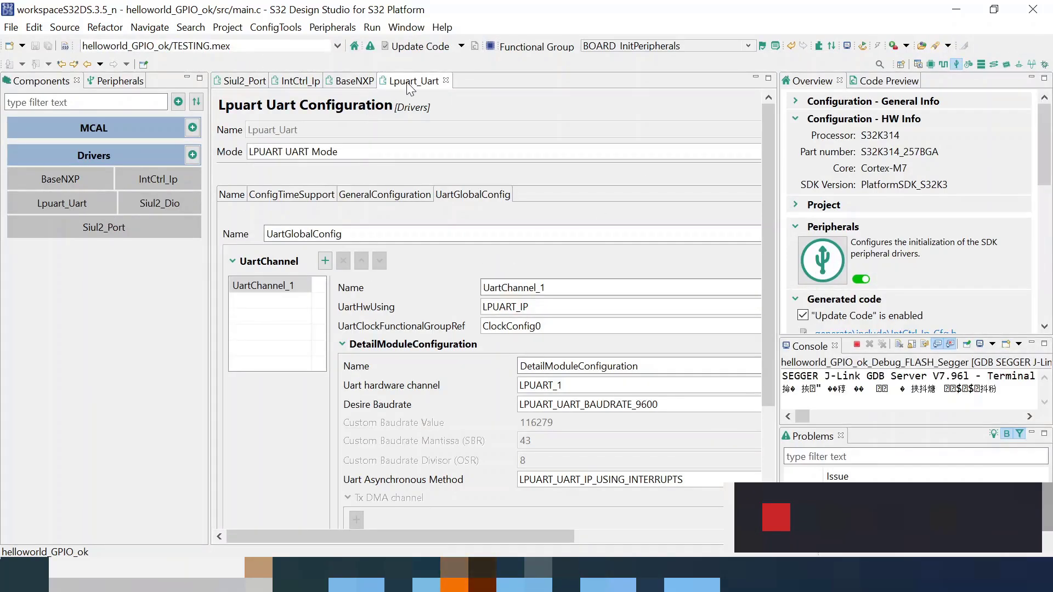
{"action": "double_click", "coordinate": [499, 286]}
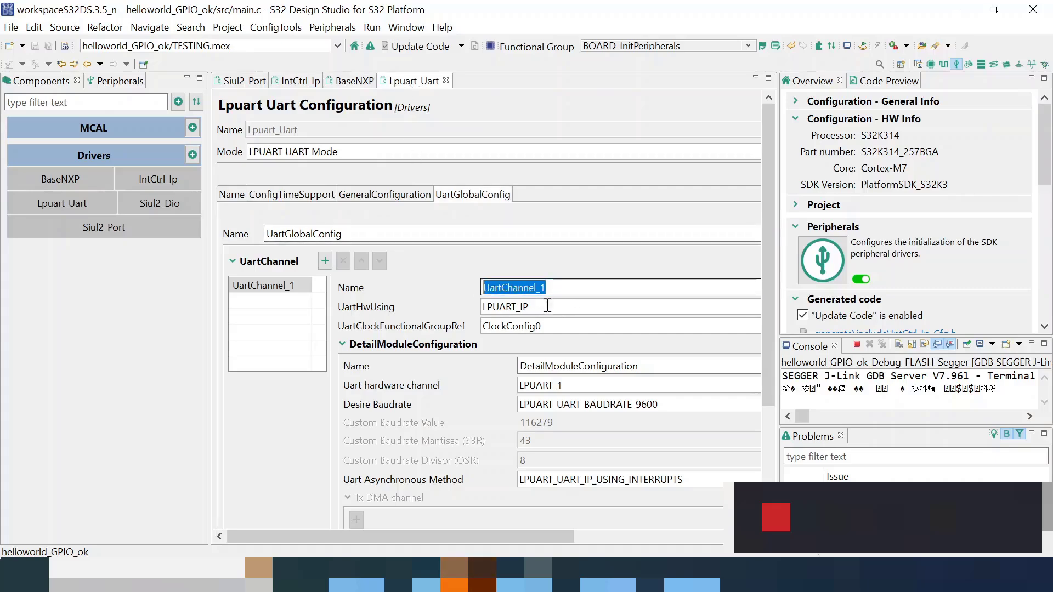
{"action": "left_click", "coordinate": [507, 308]}
{"action": "left_click", "coordinate": [582, 388]}
{"action": "left_click", "coordinate": [469, 394]}
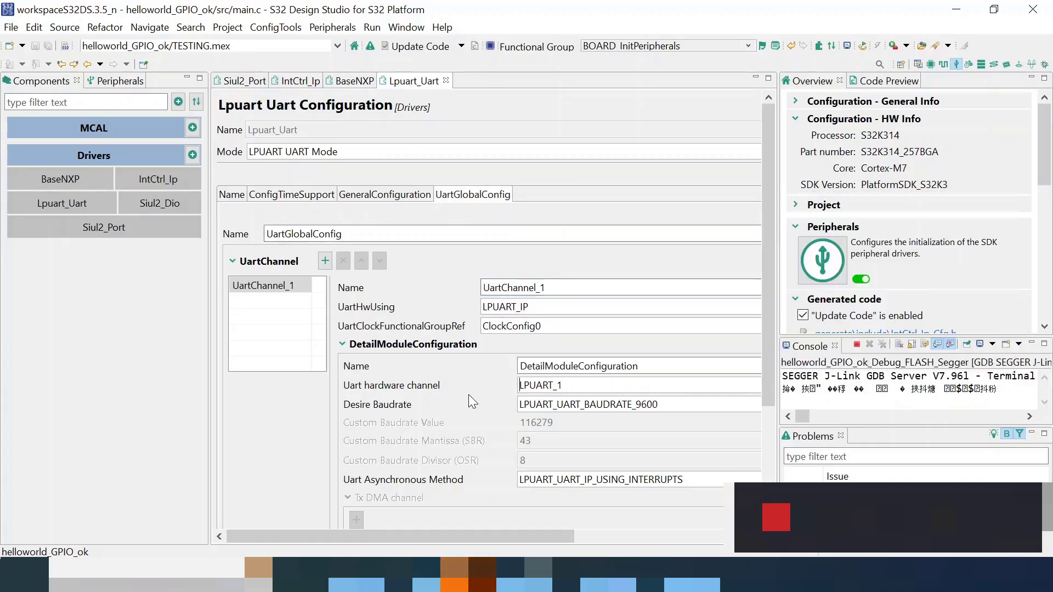
{"action": "left_click", "coordinate": [682, 404]}
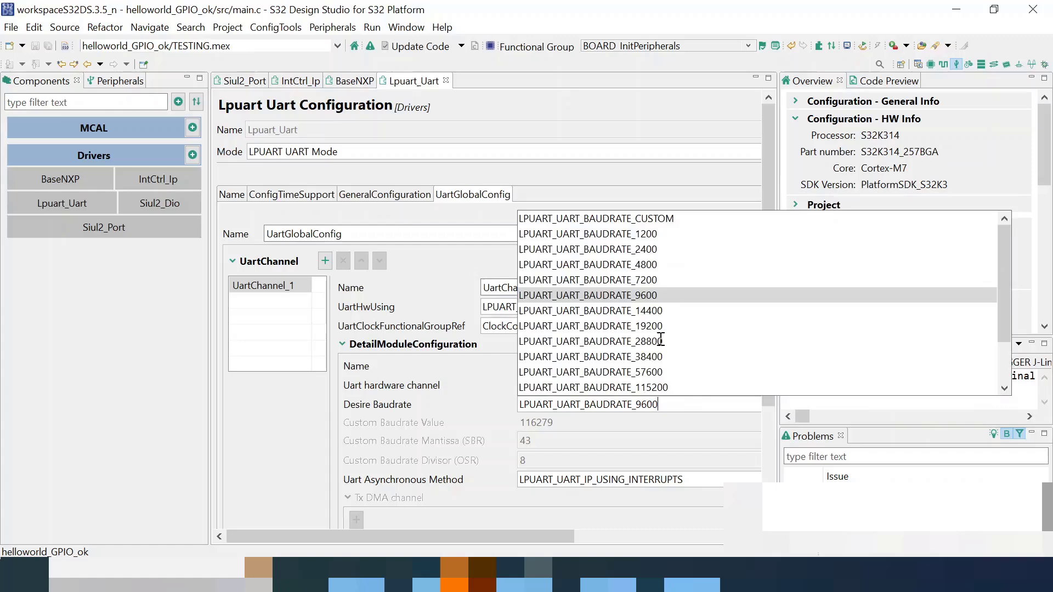
{"action": "left_click", "coordinate": [648, 296]}
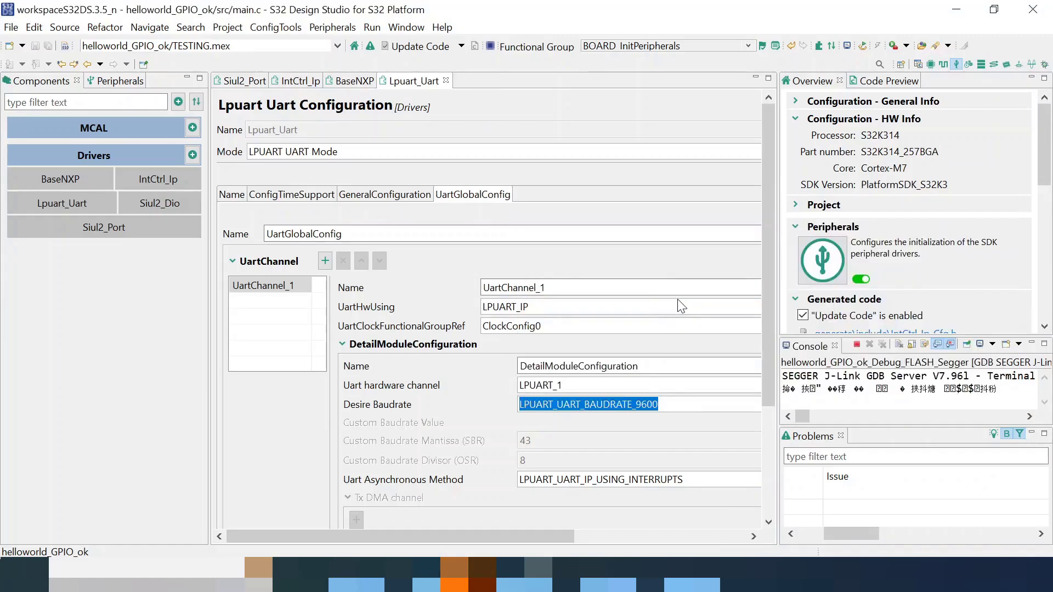
- In the C/C++ view, highlight the Lpuart_Uart_Ip_Init call in main.c
{"action": "left_click", "coordinate": [917, 65]}
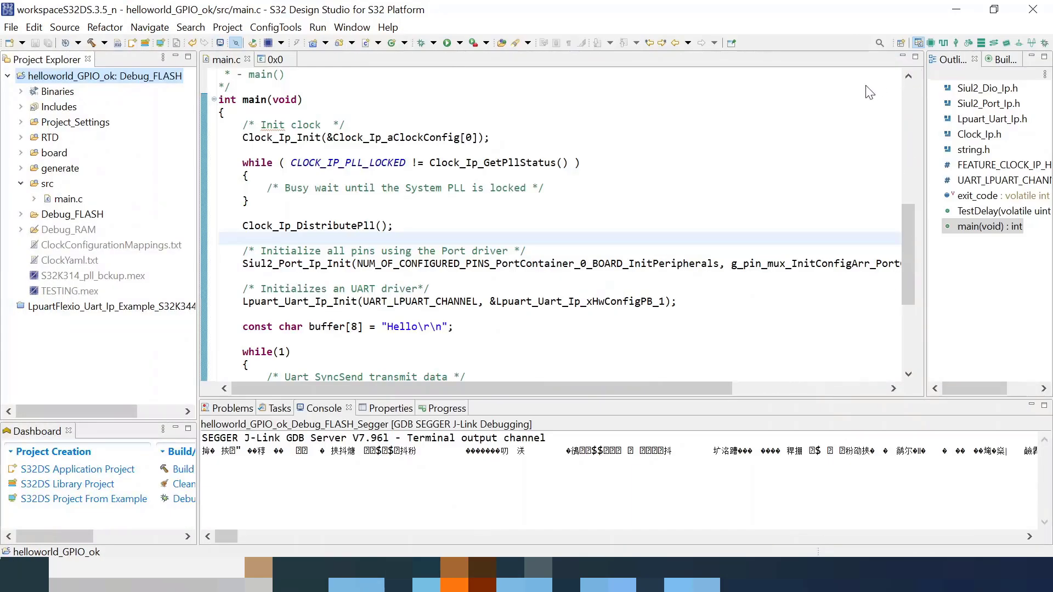
{"action": "left_click", "coordinate": [596, 303]}
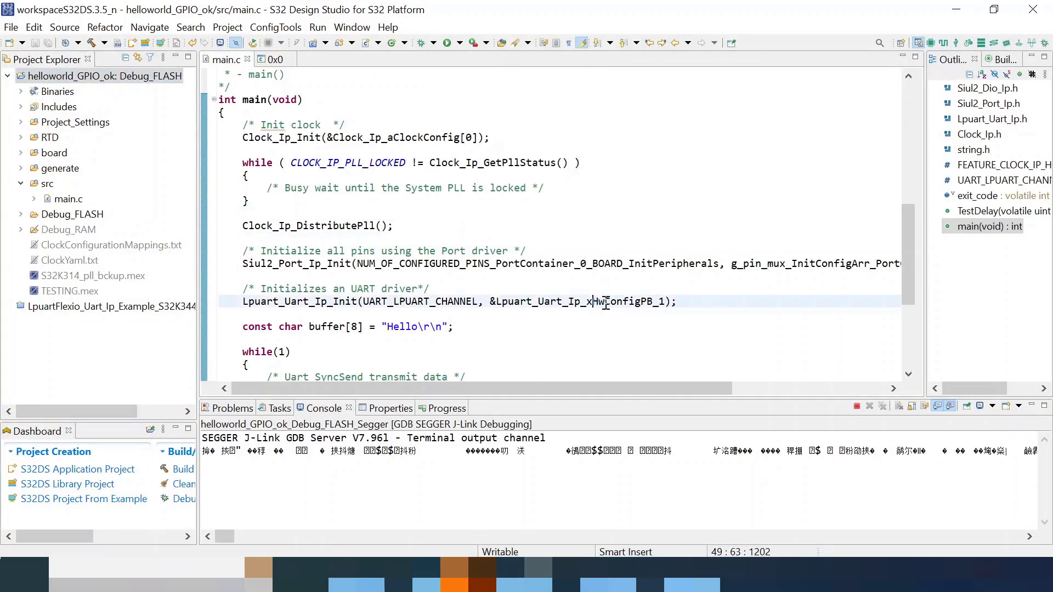
{"action": "left_click_drag", "start_coordinate": [678, 302], "coordinate": [231, 301]}
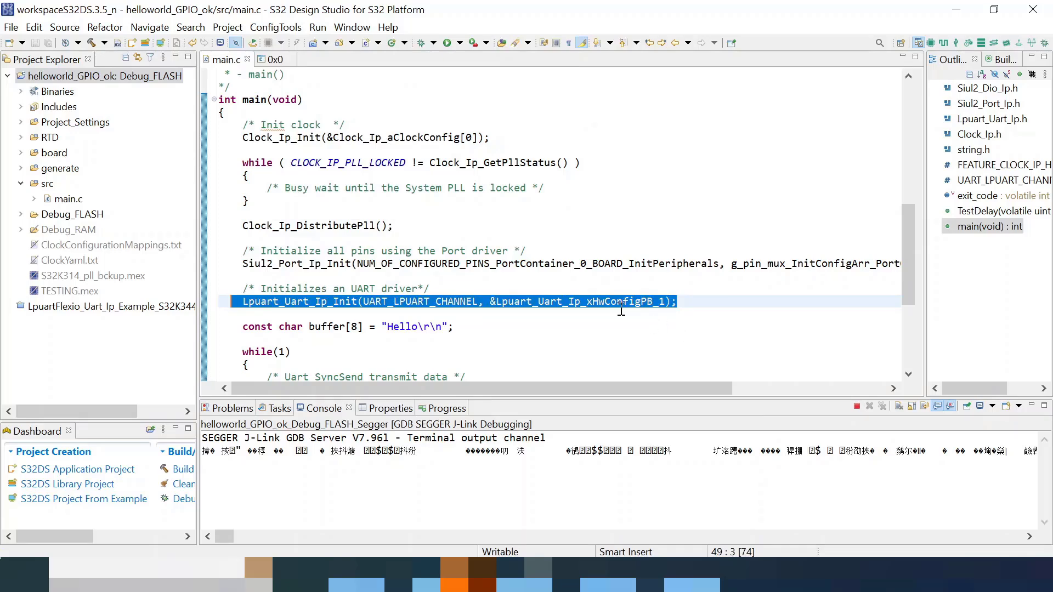
{"action": "left_click", "coordinate": [611, 338]}
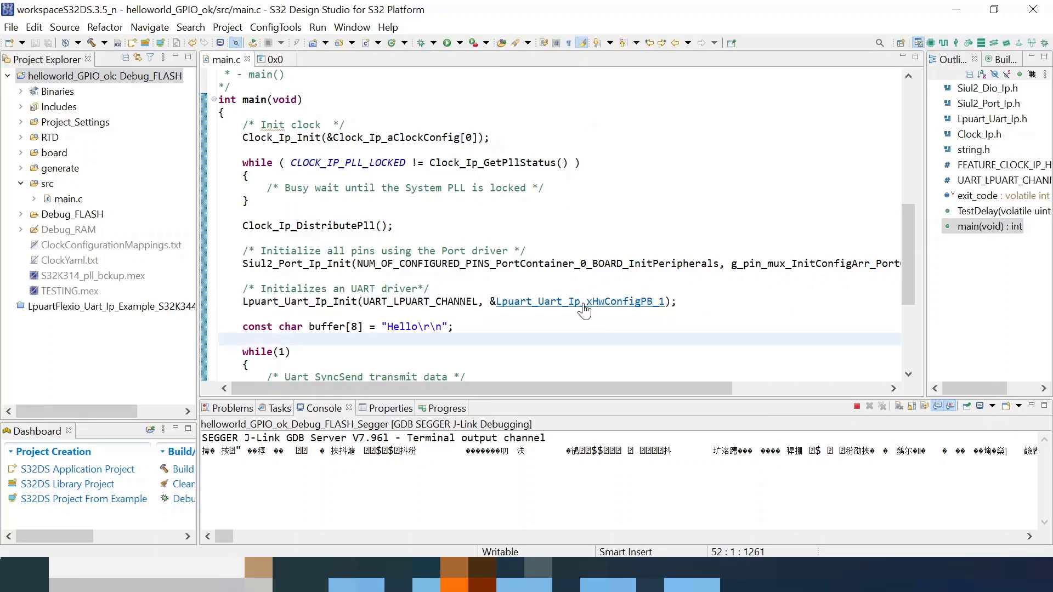
- Open the Lpuart_Uart_Ip_xHwConfigPB_1 definition and highlight its actual baudrate value 9603
{"action": "left_click", "coordinate": [586, 307], "text": "ctrl"}
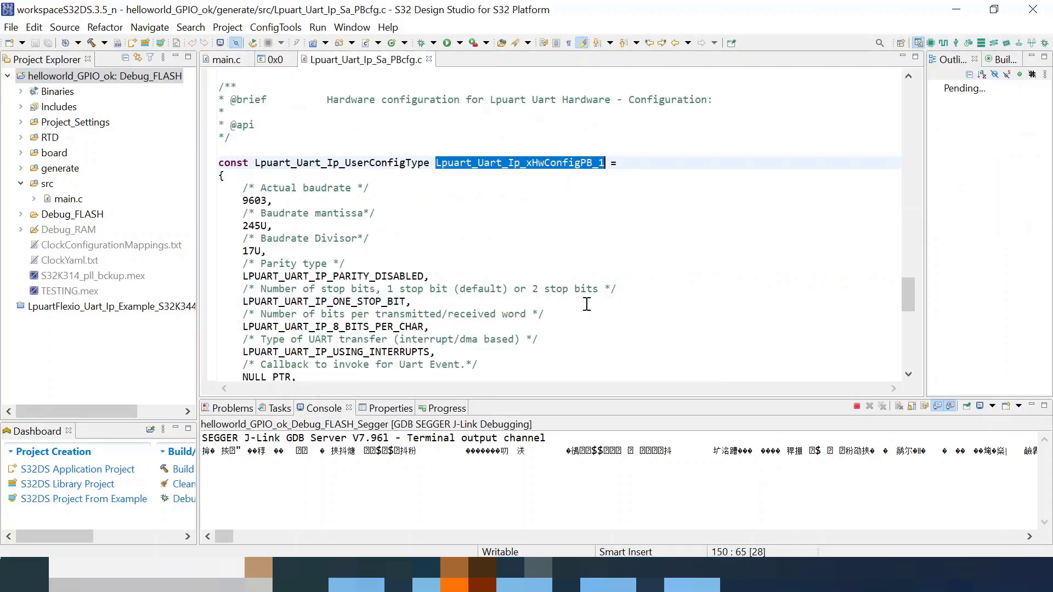
{"action": "left_click_drag", "start_coordinate": [243, 191], "coordinate": [279, 209]}
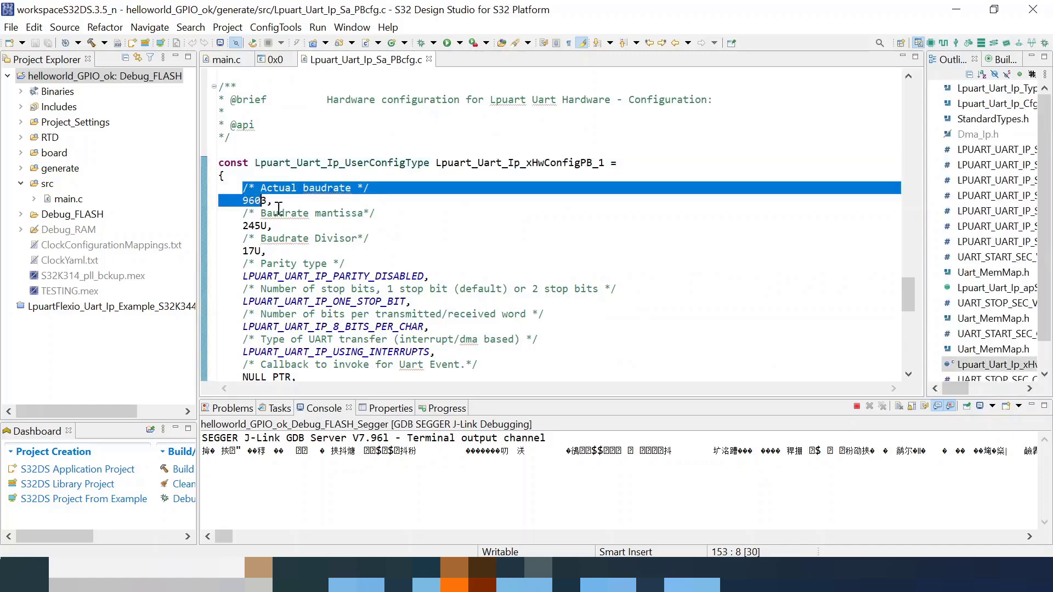
{"action": "left_click_drag", "start_coordinate": [366, 262], "coordinate": [366, 262]}
{"action": "left_click", "coordinate": [281, 241]}
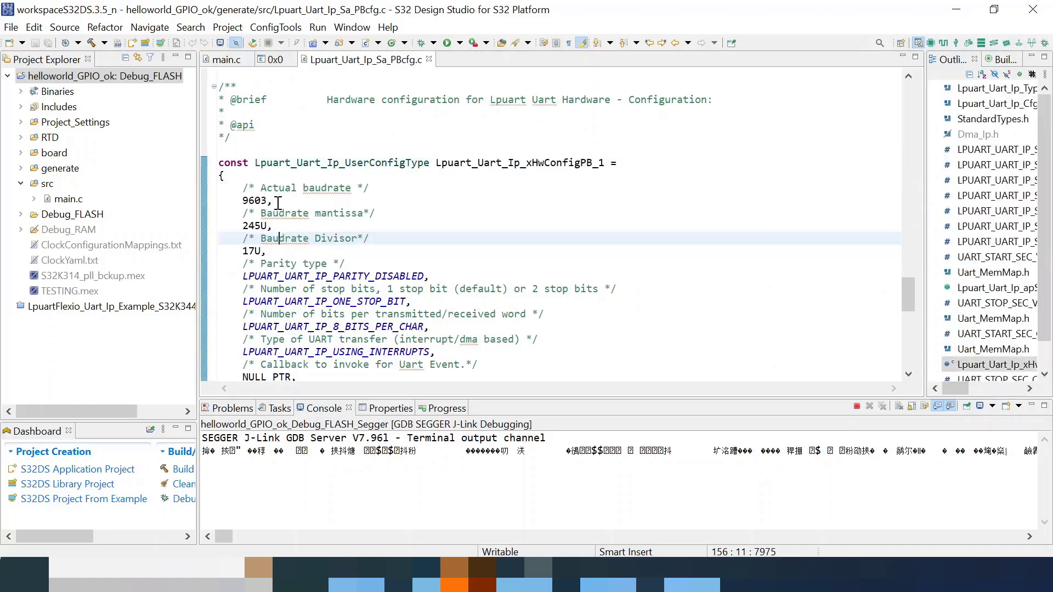
{"action": "left_click_drag", "start_coordinate": [273, 201], "coordinate": [244, 203]}
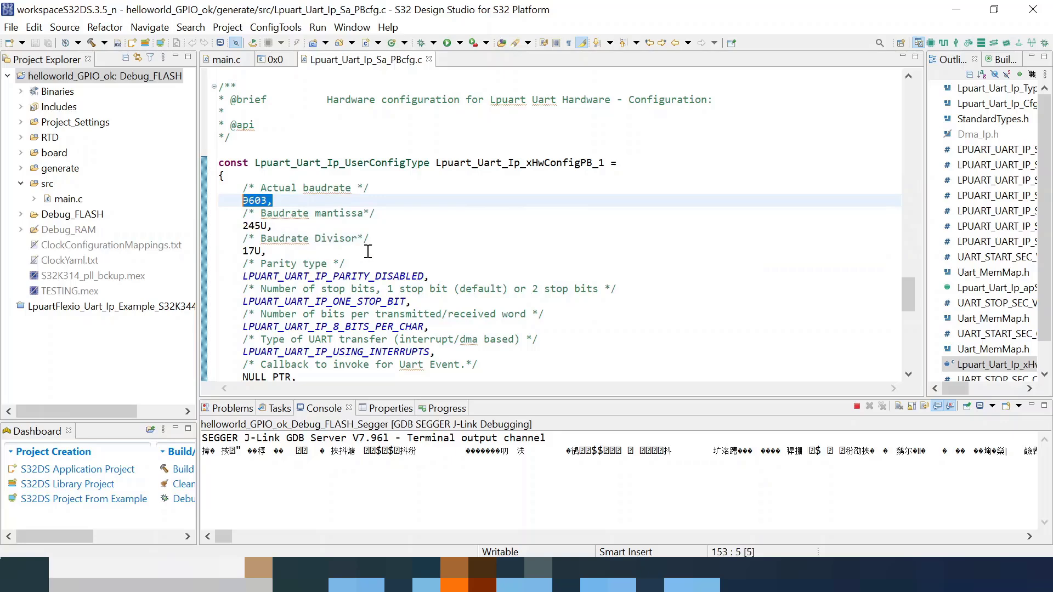
{"action": "left_click", "coordinate": [221, 60]}
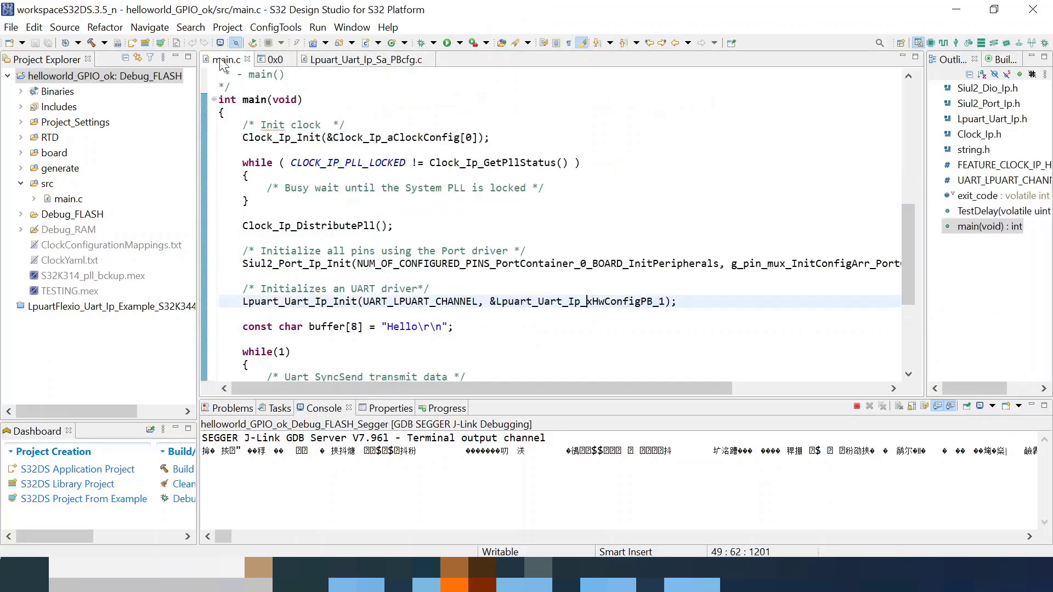
{"action": "key", "text": "alt+Tab"}
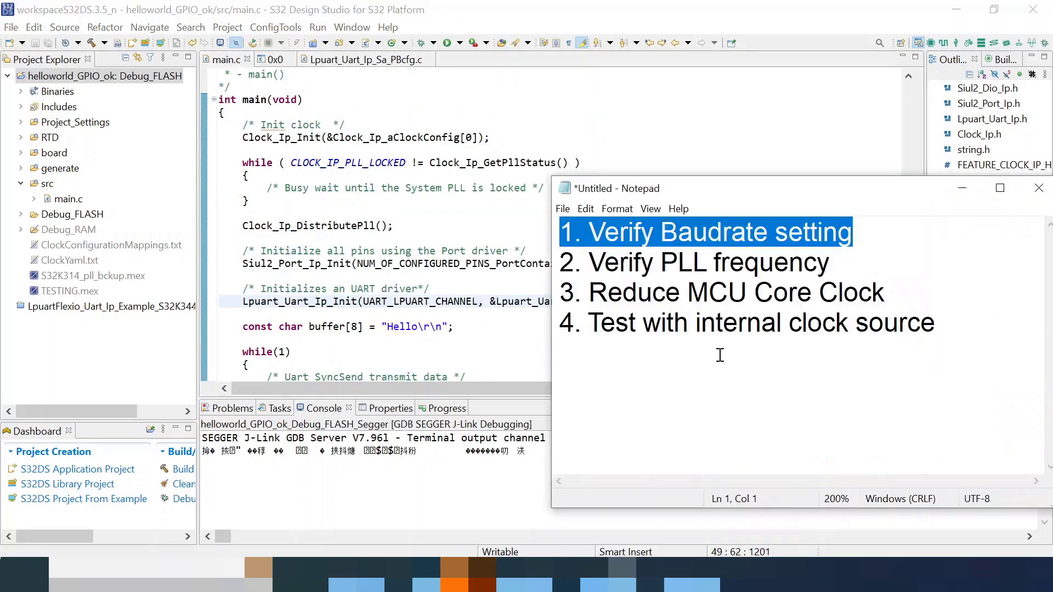
{"action": "left_click", "coordinate": [721, 352]}
{"action": "left_click_drag", "start_coordinate": [828, 263], "coordinate": [554, 264]}
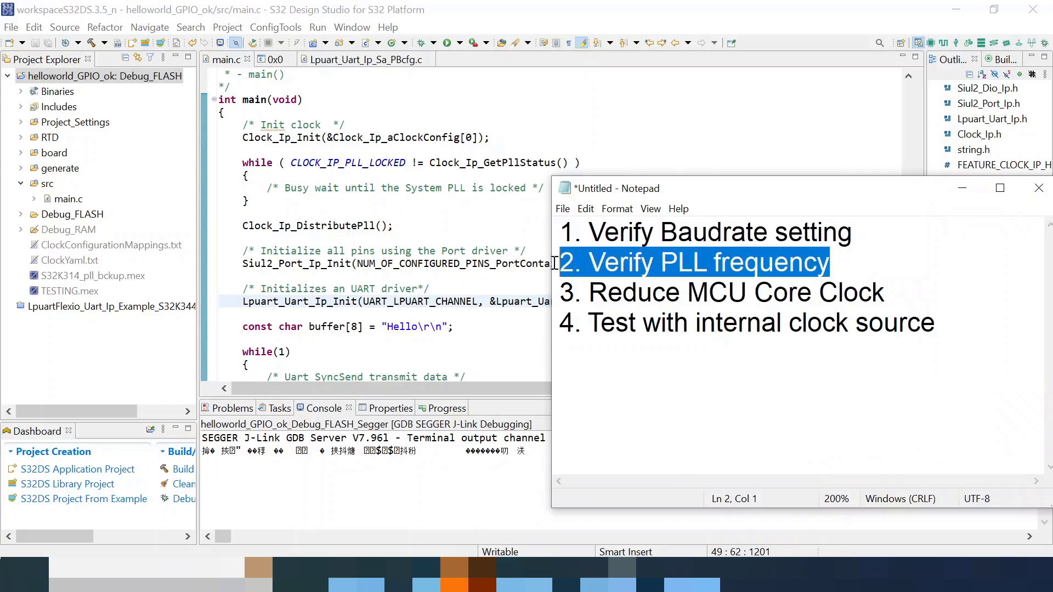
{"action": "left_click", "coordinate": [846, 258]}
{"action": "left_click_drag", "start_coordinate": [862, 263], "coordinate": [480, 283]}
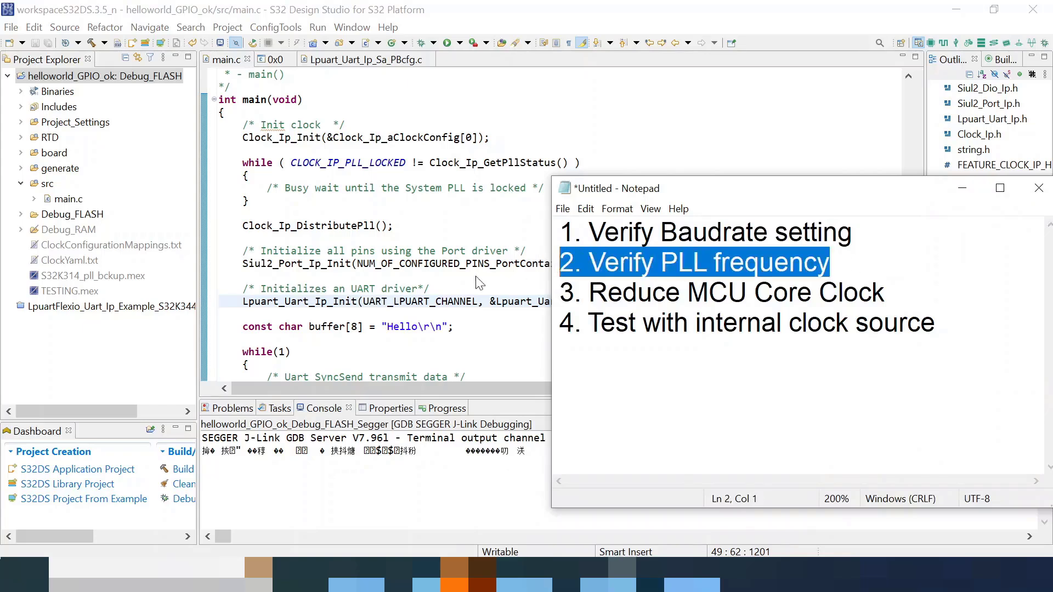
{"action": "left_click", "coordinate": [437, 276]}
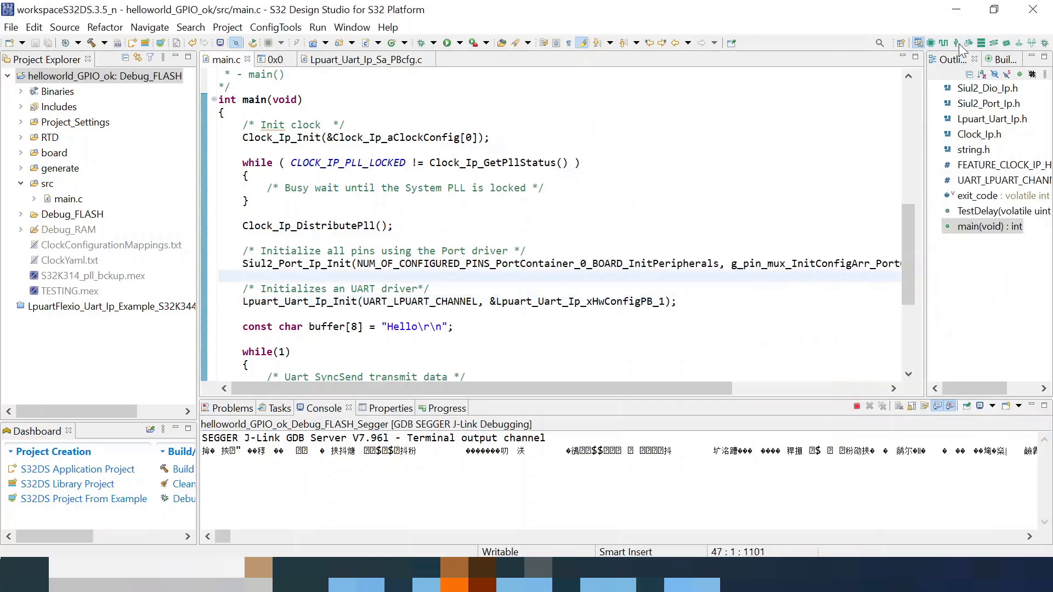
- In the Clocks view, trace the LPUART1_CLK path to the AIPS_SLOW_CLK divider
{"action": "left_click", "coordinate": [944, 44]}
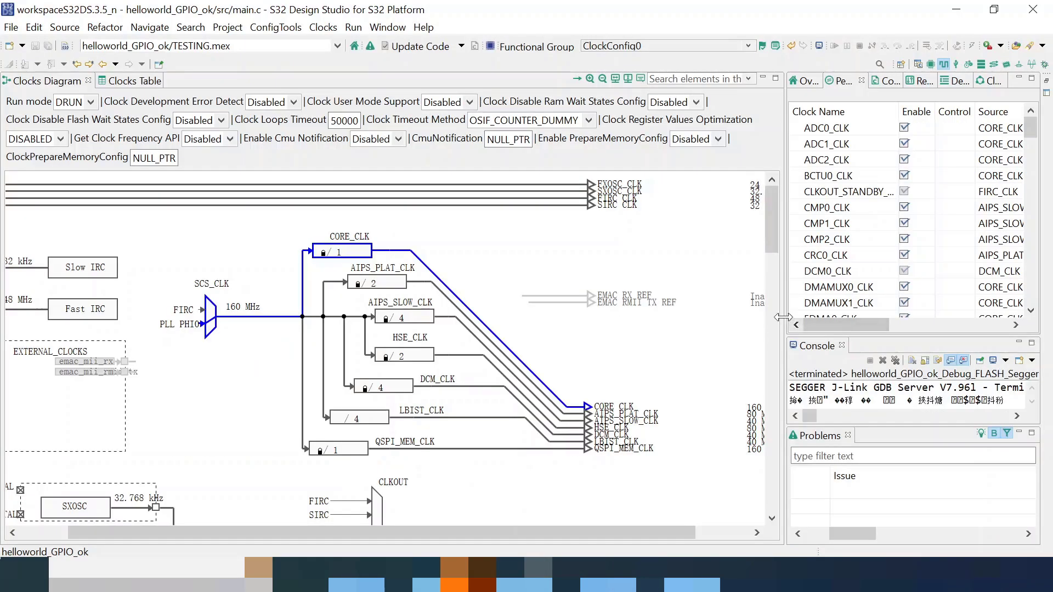
{"action": "scroll", "coordinate": [740, 209], "scroll_direction": "down", "scroll_amount": 20}
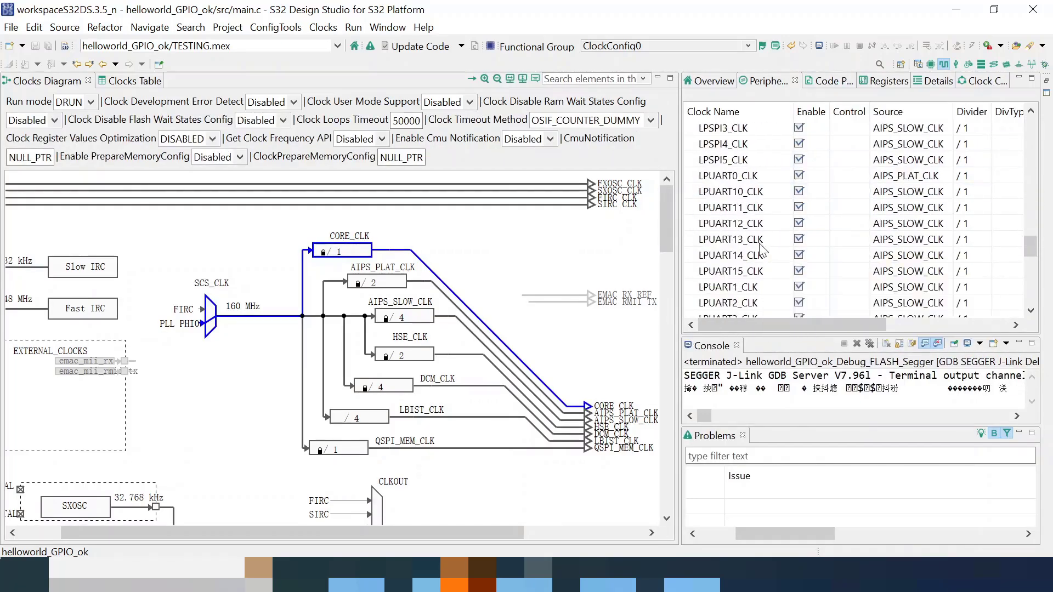
{"action": "scroll", "coordinate": [754, 274], "scroll_direction": "up", "scroll_amount": 2}
{"action": "left_click", "coordinate": [747, 291]}
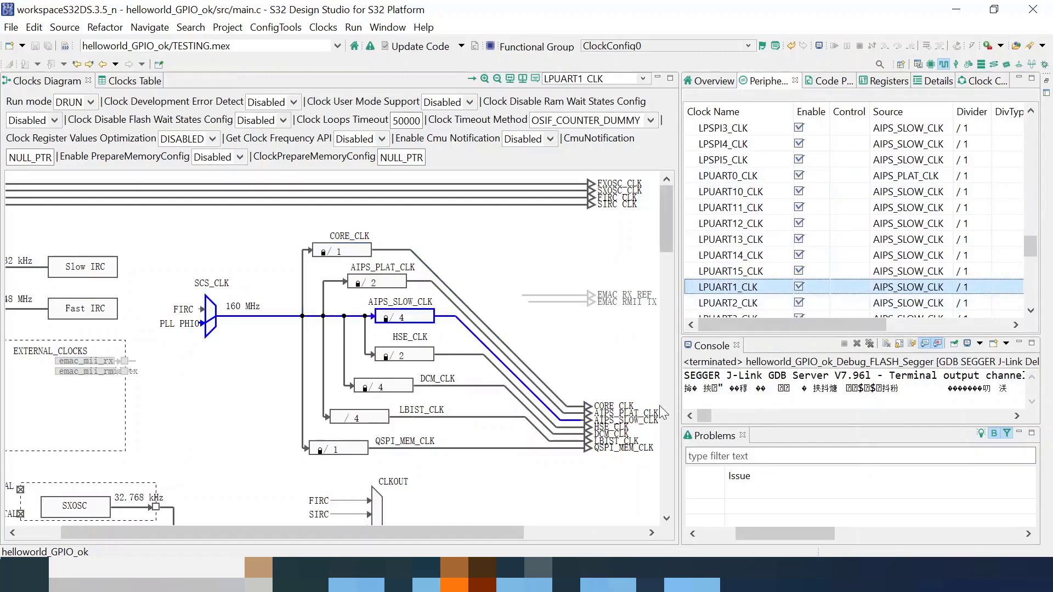
{"action": "left_click", "coordinate": [609, 423]}
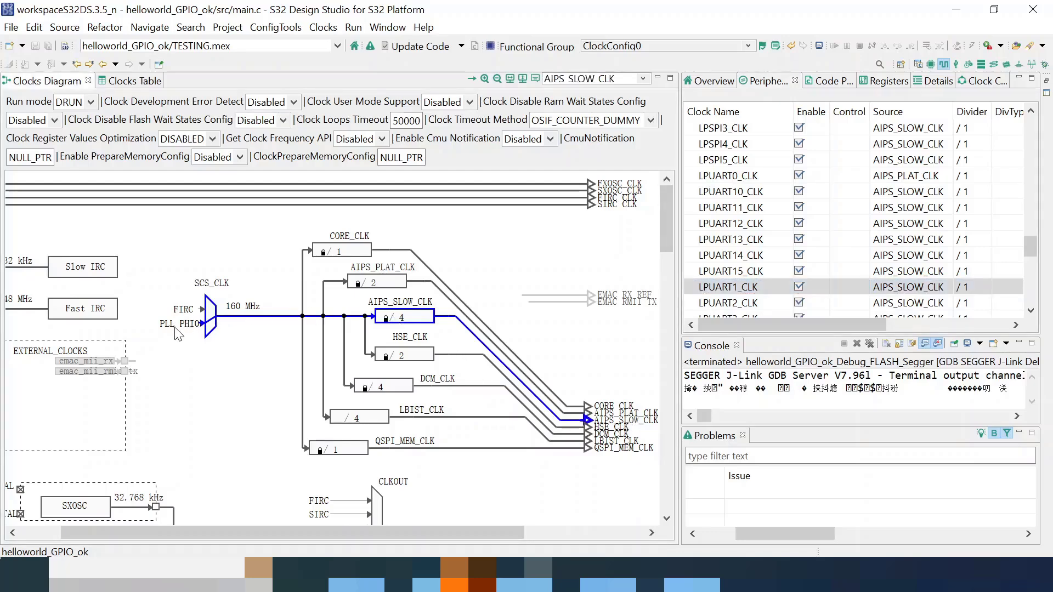
- Scroll to the oscillator blocks and inspect the 160 MHz PLL PHI0 fed by 24 MHz FXOSC
{"action": "scroll", "coordinate": [175, 329], "scroll_direction": "down", "scroll_amount": 1}
{"action": "left_click_drag", "start_coordinate": [365, 531], "coordinate": [188, 484]}
{"action": "scroll", "coordinate": [326, 410], "scroll_direction": "down", "scroll_amount": 3}
{"action": "left_click_drag", "start_coordinate": [438, 531], "coordinate": [472, 535]}
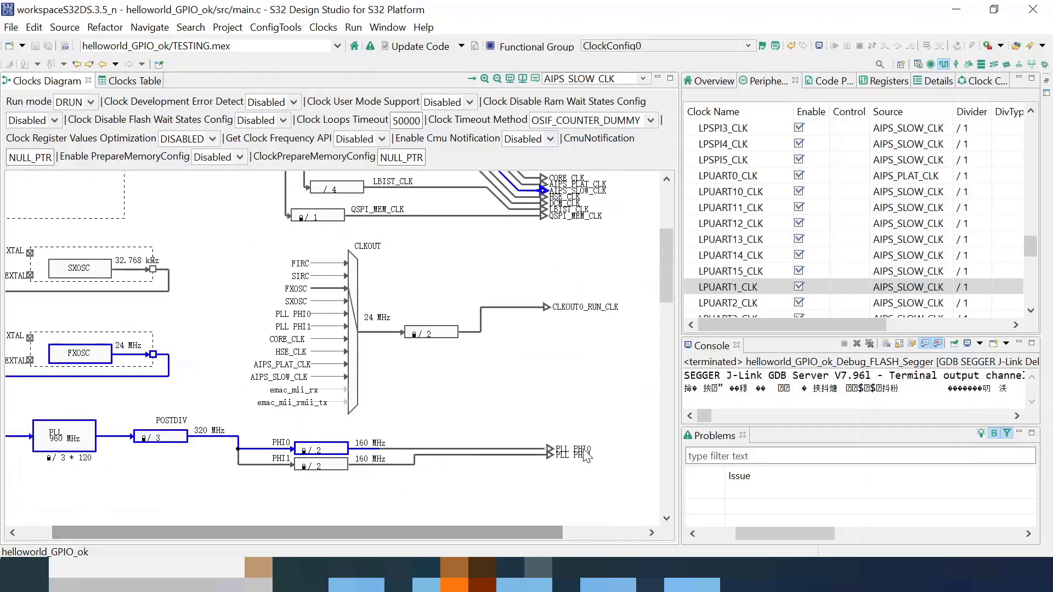
{"action": "left_click", "coordinate": [579, 451]}
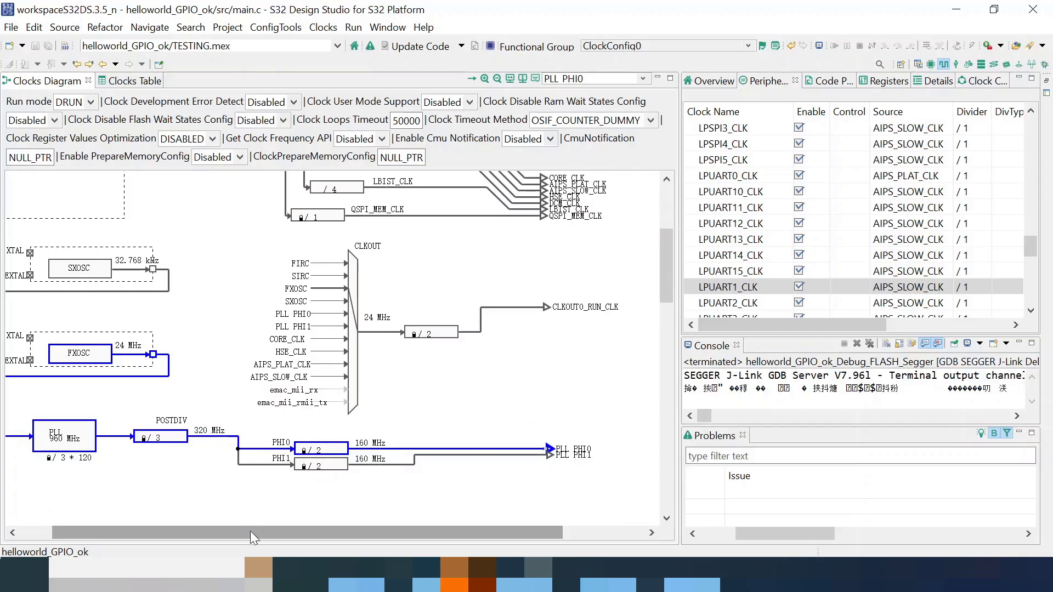
{"action": "left_click_drag", "start_coordinate": [250, 530], "coordinate": [140, 518]}
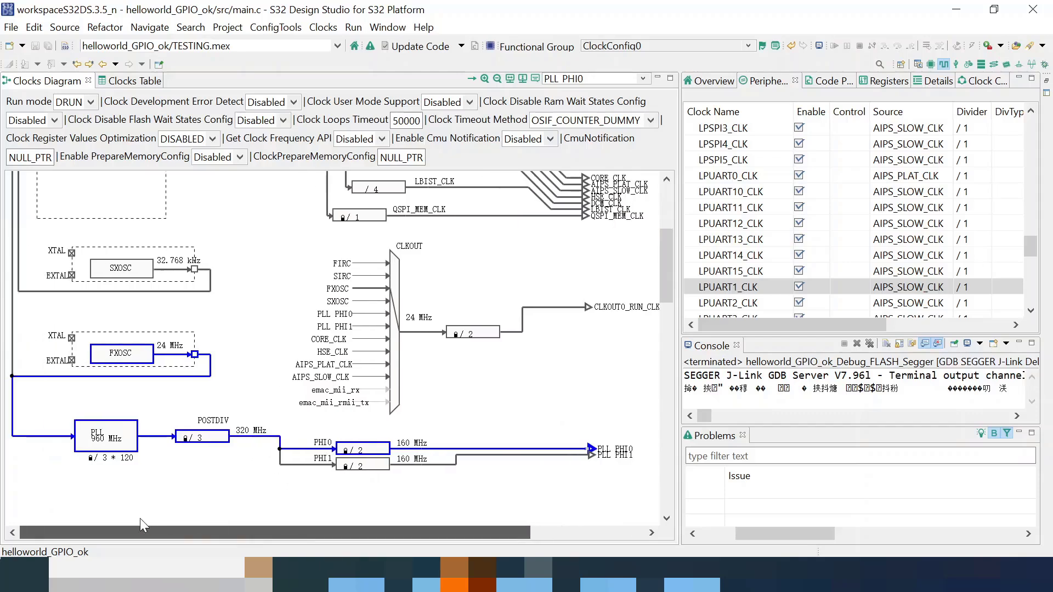
- Set the FXOSC oscillator frequency to 16 MHz
{"action": "left_click", "coordinate": [164, 351]}
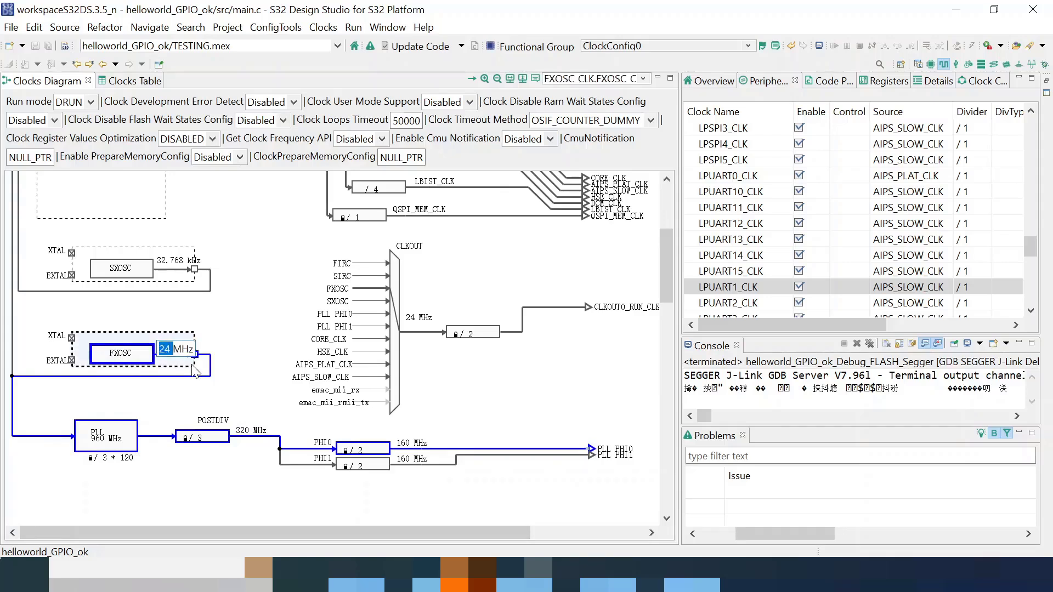
{"action": "type", "text": "16"}
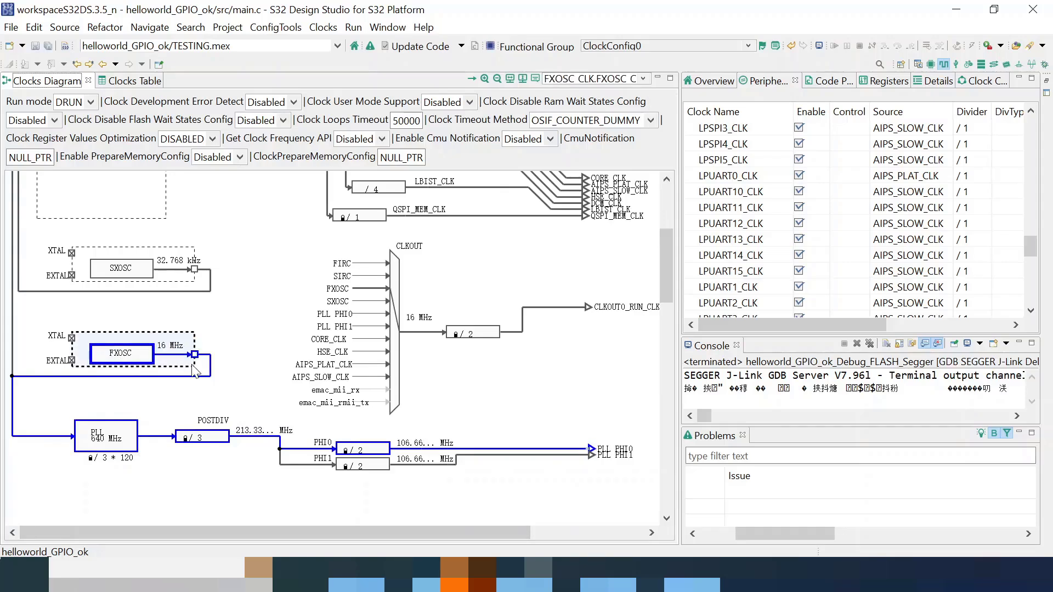
{"action": "left_click_drag", "start_coordinate": [351, 530], "coordinate": [438, 539]}
{"action": "scroll", "coordinate": [367, 500], "scroll_direction": "down", "scroll_amount": 1}
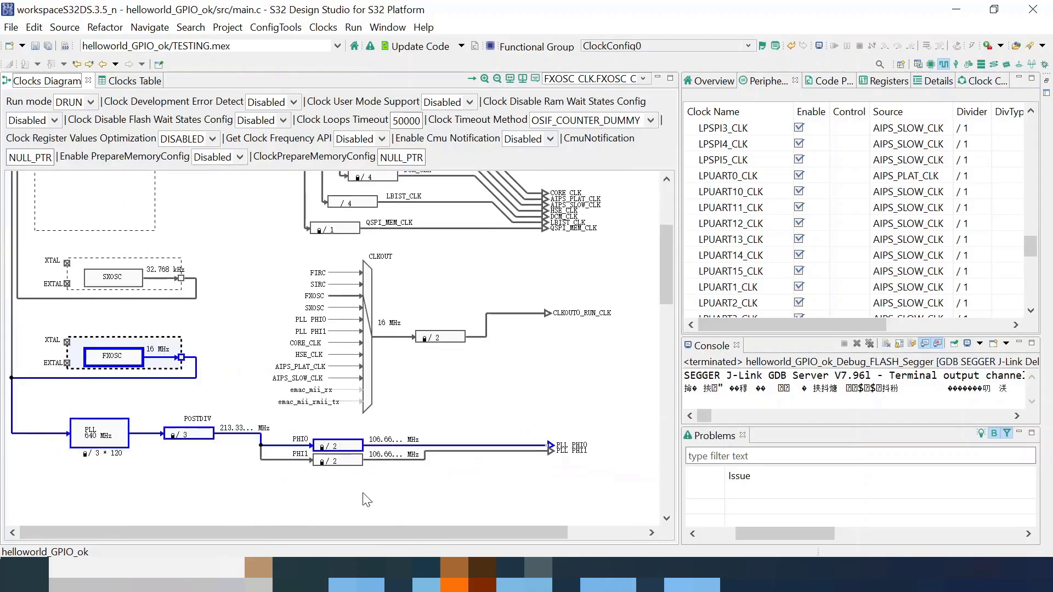
- Set the PLL POSTDIV divider to /2, keeping PHI0 at 160 MHz
{"action": "left_click", "coordinate": [189, 441]}
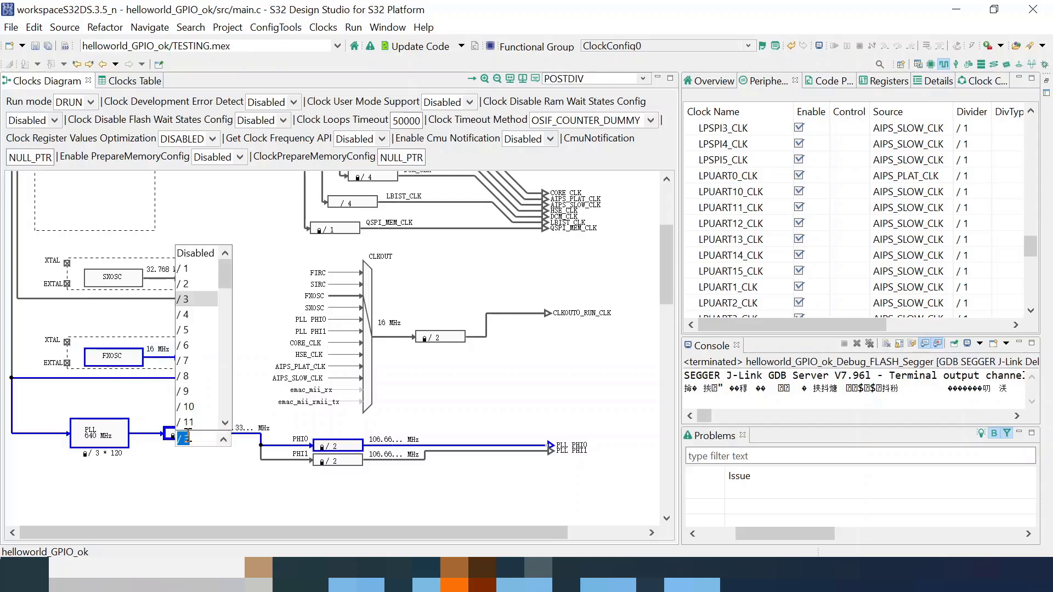
{"action": "left_click", "coordinate": [193, 278]}
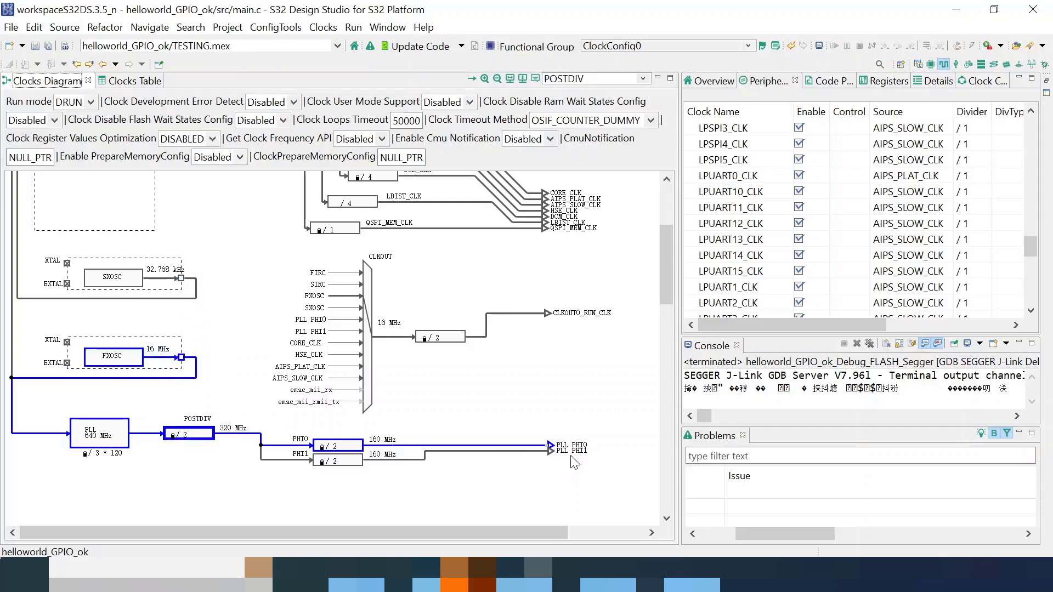
{"action": "left_click", "coordinate": [386, 441]}
{"action": "left_click", "coordinate": [225, 485]}
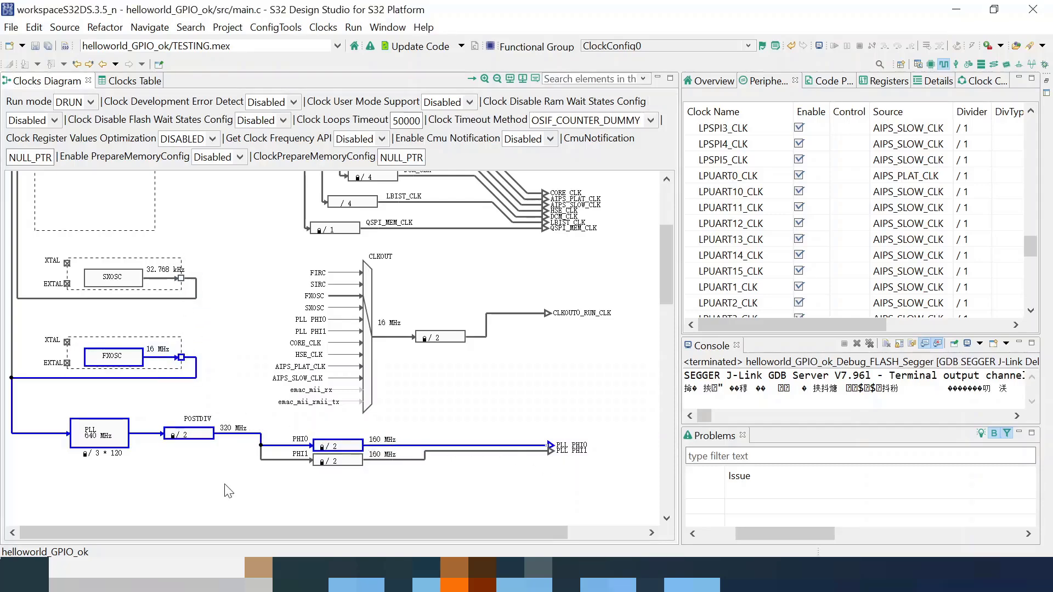
{"action": "scroll", "coordinate": [396, 427], "scroll_direction": "up", "scroll_amount": 3}
{"action": "scroll", "coordinate": [322, 355], "scroll_direction": "up", "scroll_amount": 1}
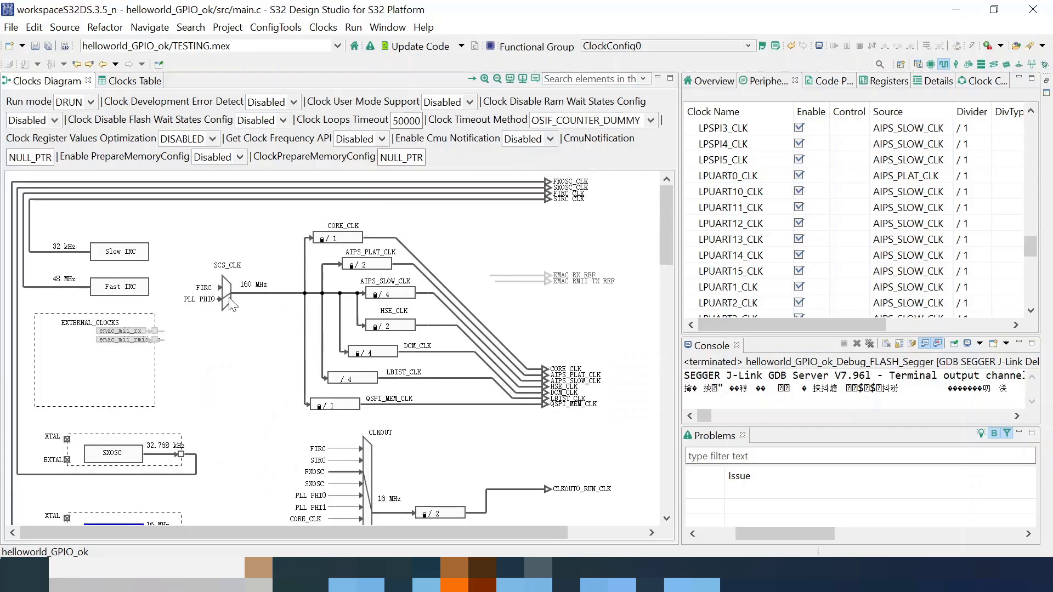
- Save the clock settings, run Update Code confirming Update Files, and return to the C/C++ view
{"action": "left_click", "coordinate": [34, 46]}
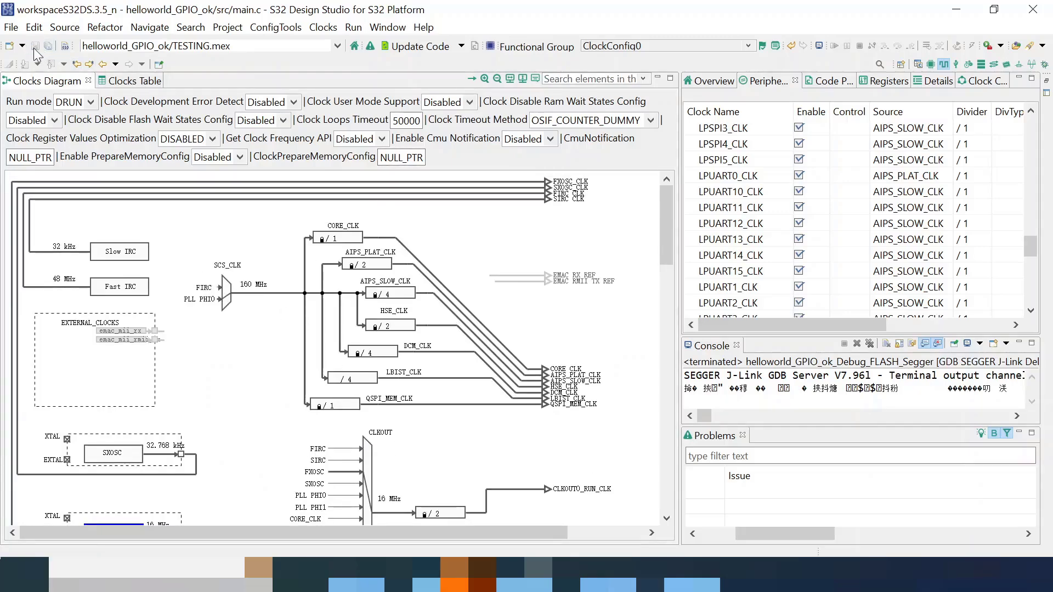
{"action": "left_click", "coordinate": [420, 47]}
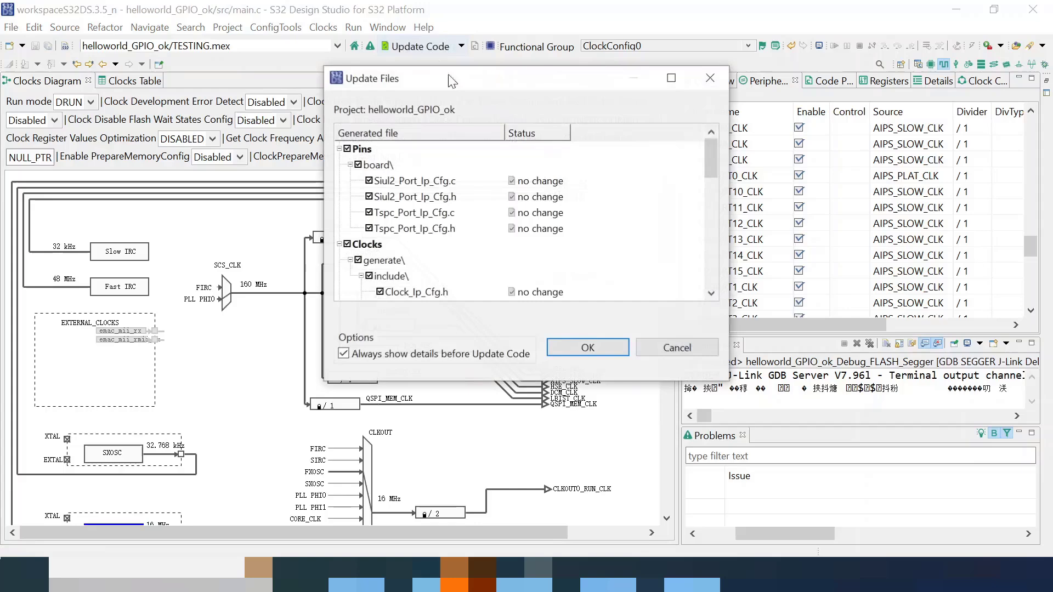
{"action": "left_click", "coordinate": [596, 351]}
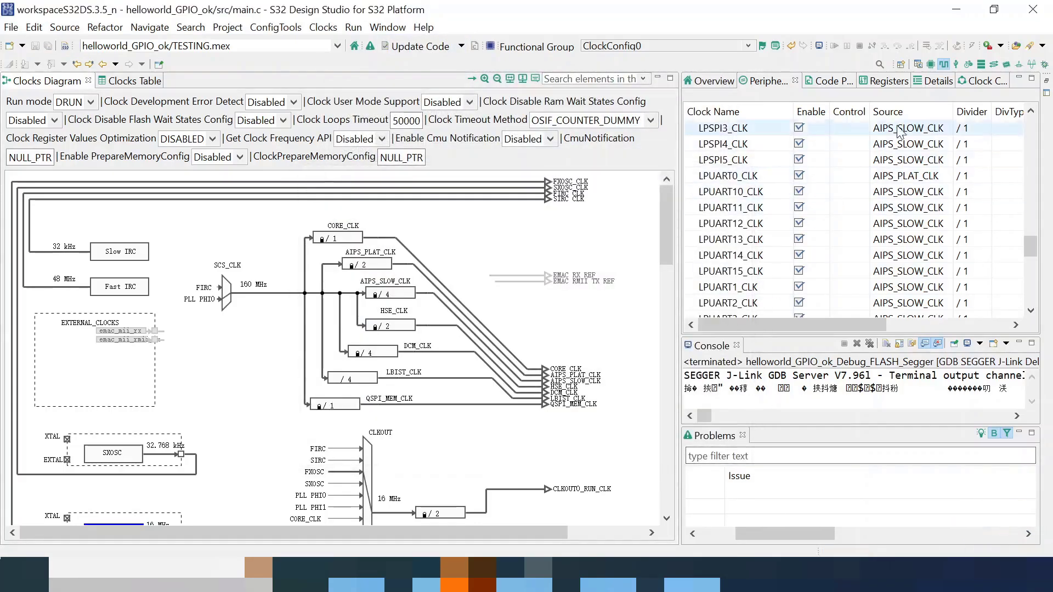
{"action": "left_click", "coordinate": [918, 64]}
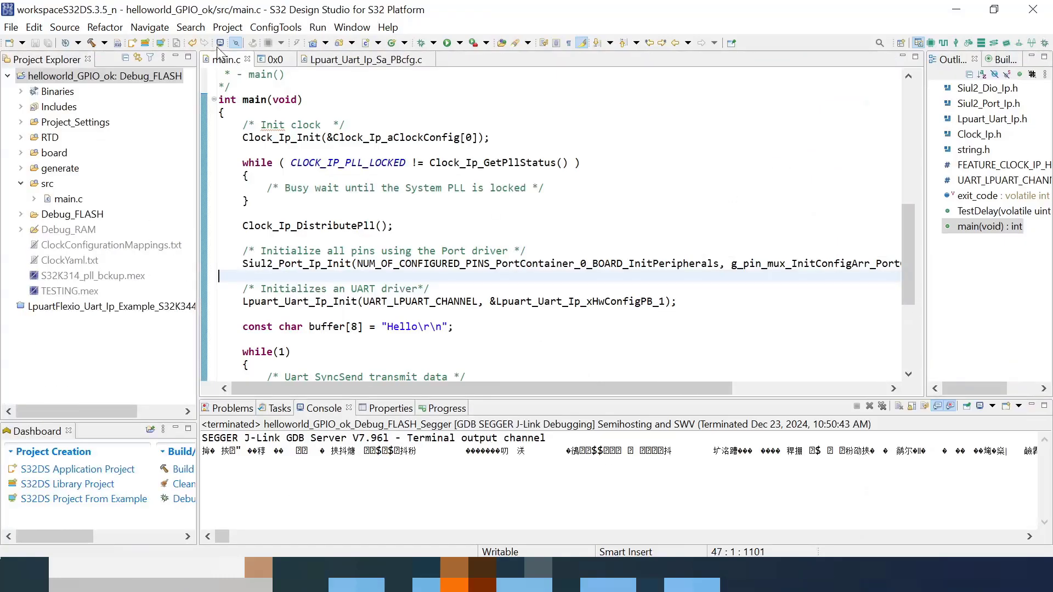
- Build All for helloworld_GPIO_ok, then launch its Segger debug configuration on the board
{"action": "left_click", "coordinate": [227, 27]}
{"action": "left_click", "coordinate": [251, 82]}
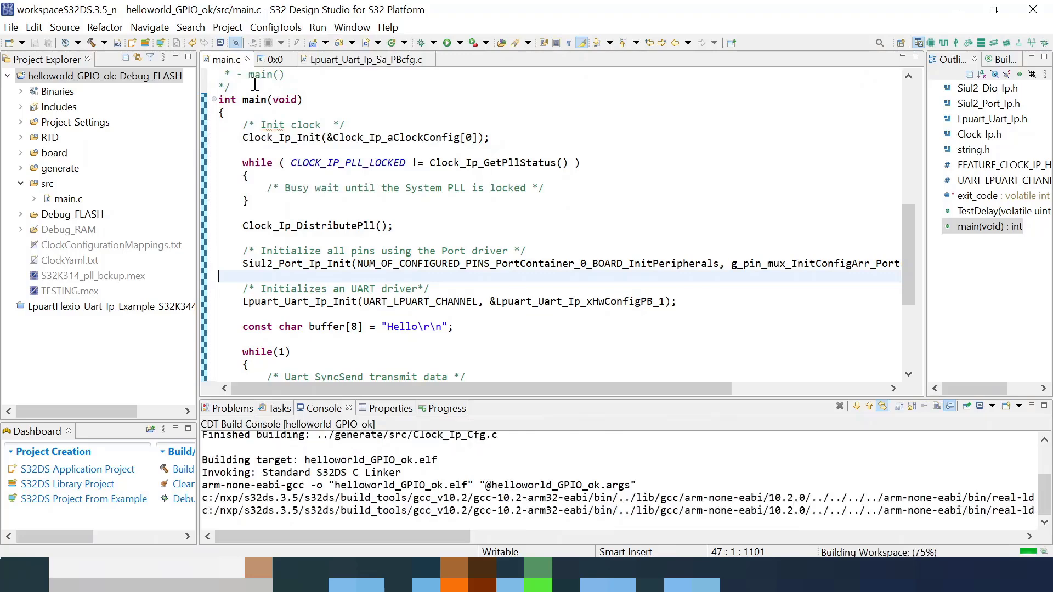
{"action": "right_click", "coordinate": [117, 79]}
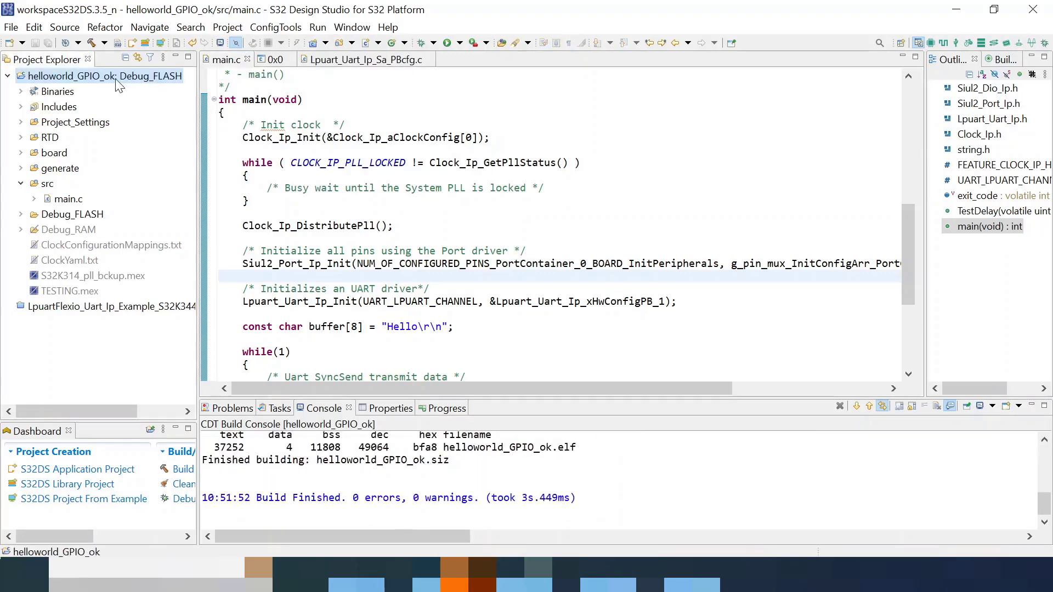
{"action": "mouse_move", "coordinate": [216, 515]}
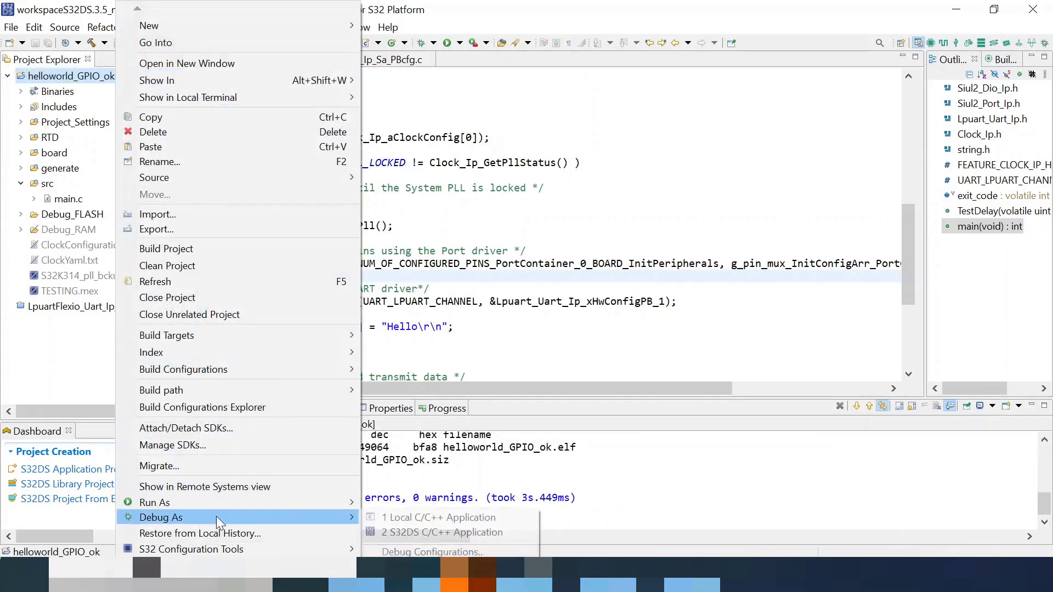
{"action": "left_click", "coordinate": [446, 550]}
{"action": "left_click", "coordinate": [885, 492]}
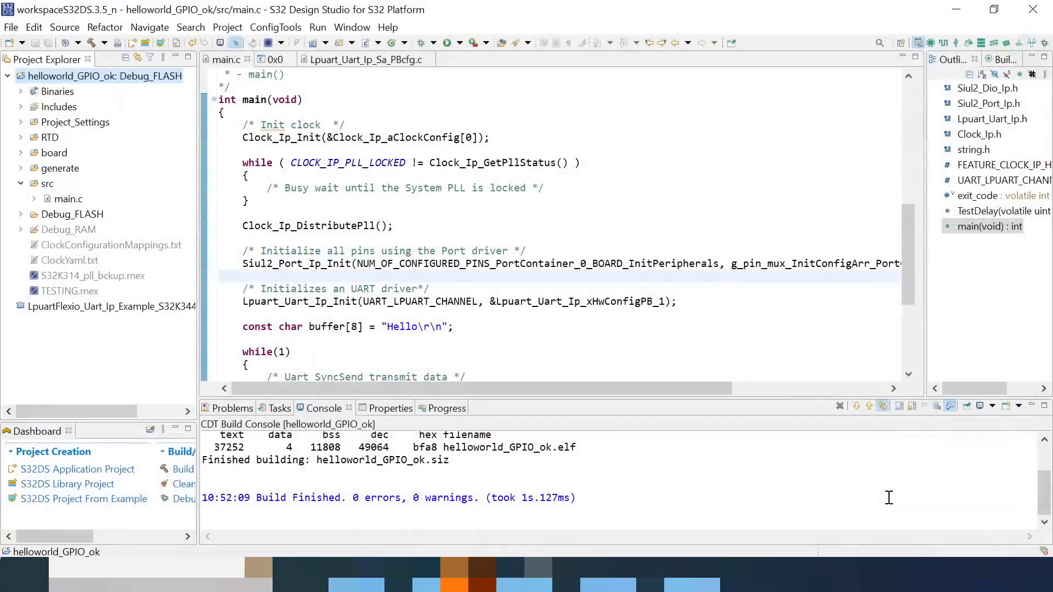
{"action": "left_click", "coordinate": [706, 573]}
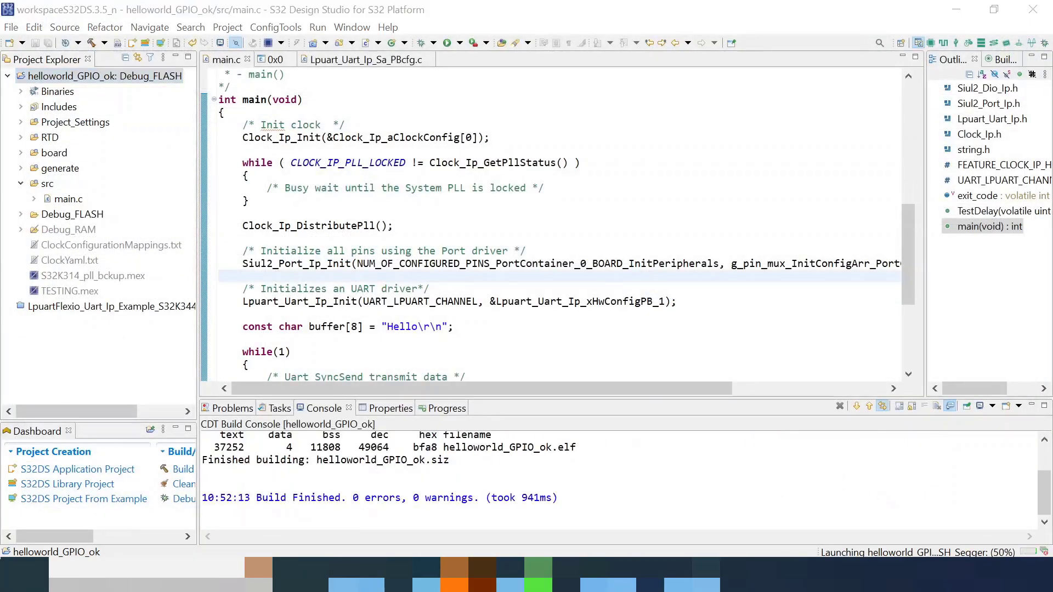
- Reset the PuTTY terminal and accept switching to the Debug perspective
{"action": "right_click", "coordinate": [740, 252], "text": "ctrl"}
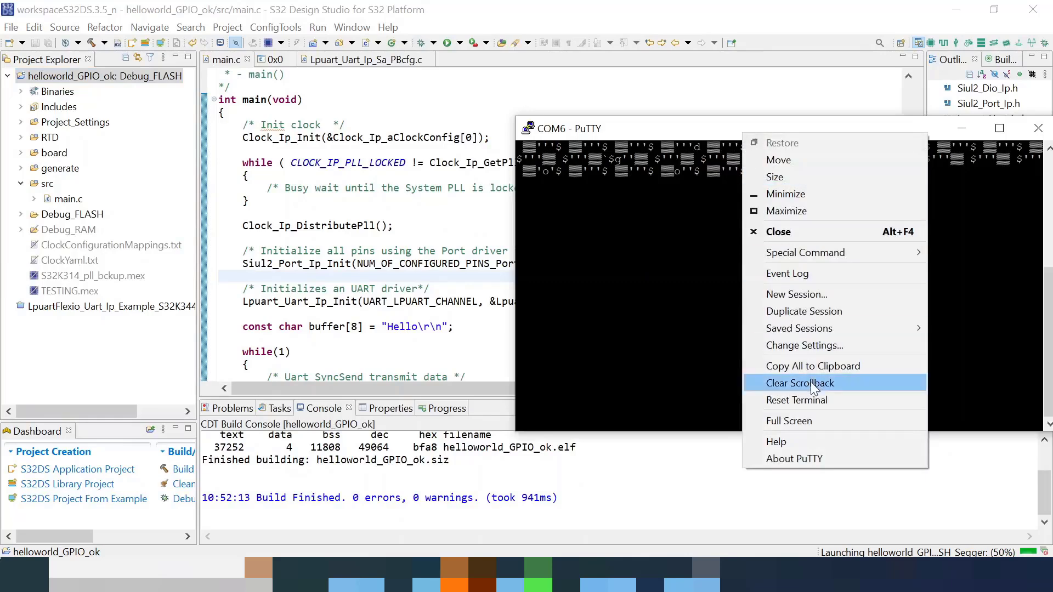
{"action": "left_click", "coordinate": [807, 402]}
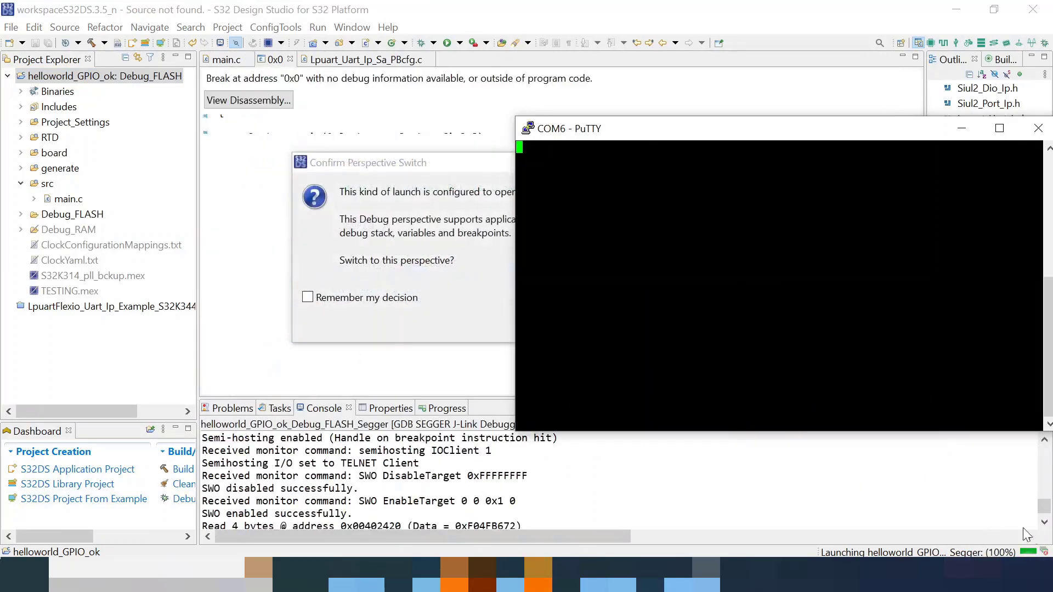
{"action": "left_click", "coordinate": [458, 255]}
{"action": "left_click", "coordinate": [604, 321]}
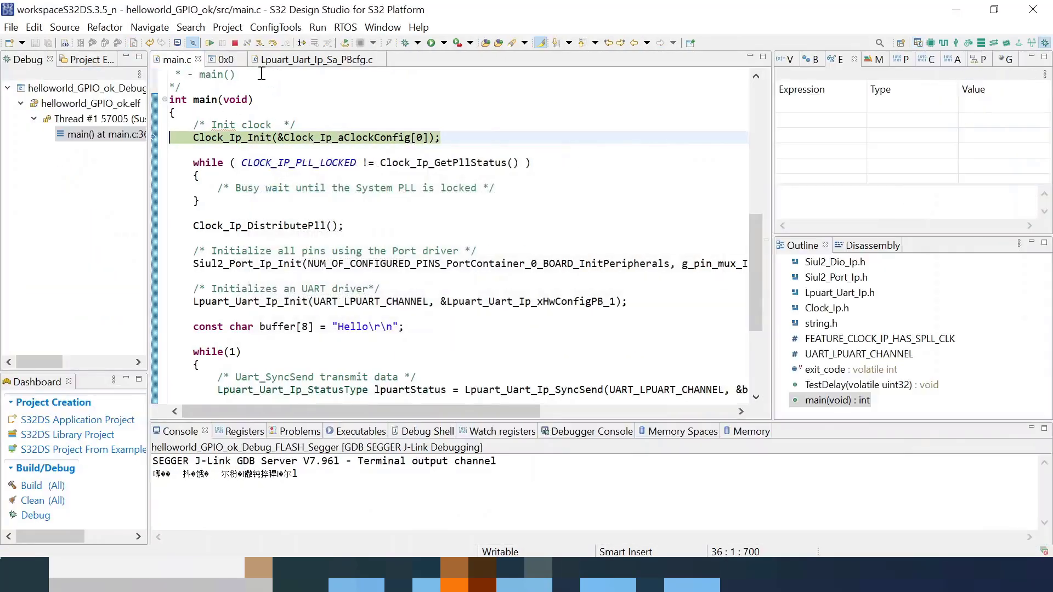
- Step over Clock_Ip_Init and the PLL lock wait, resume, check the Hello output, then terminate
{"action": "left_click", "coordinate": [274, 44]}
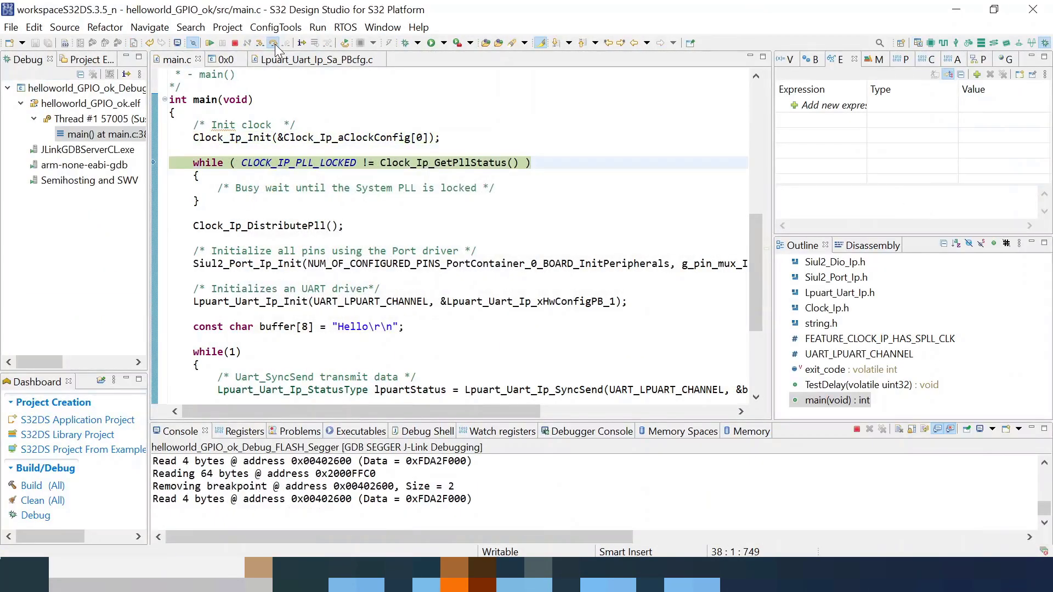
{"action": "left_click", "coordinate": [274, 43]}
{"action": "left_click", "coordinate": [209, 42]}
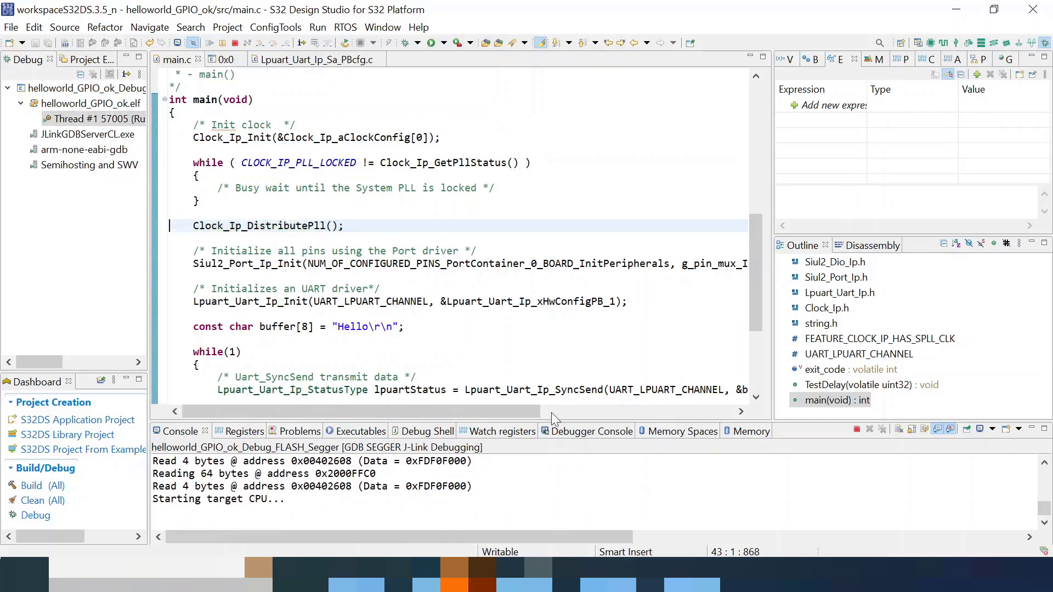
{"action": "left_click", "coordinate": [707, 570]}
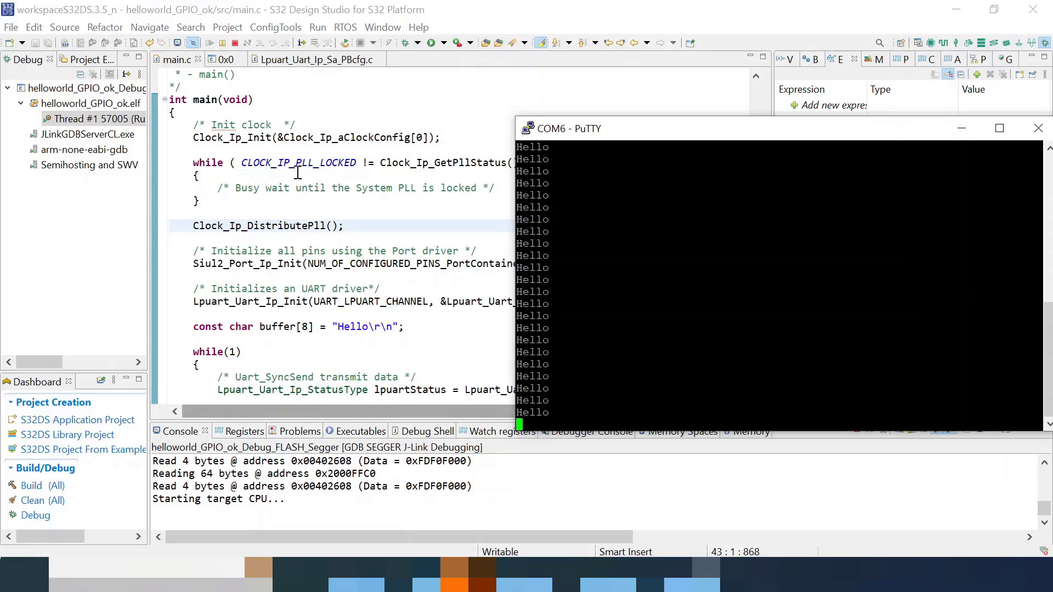
{"action": "left_click", "coordinate": [235, 43]}
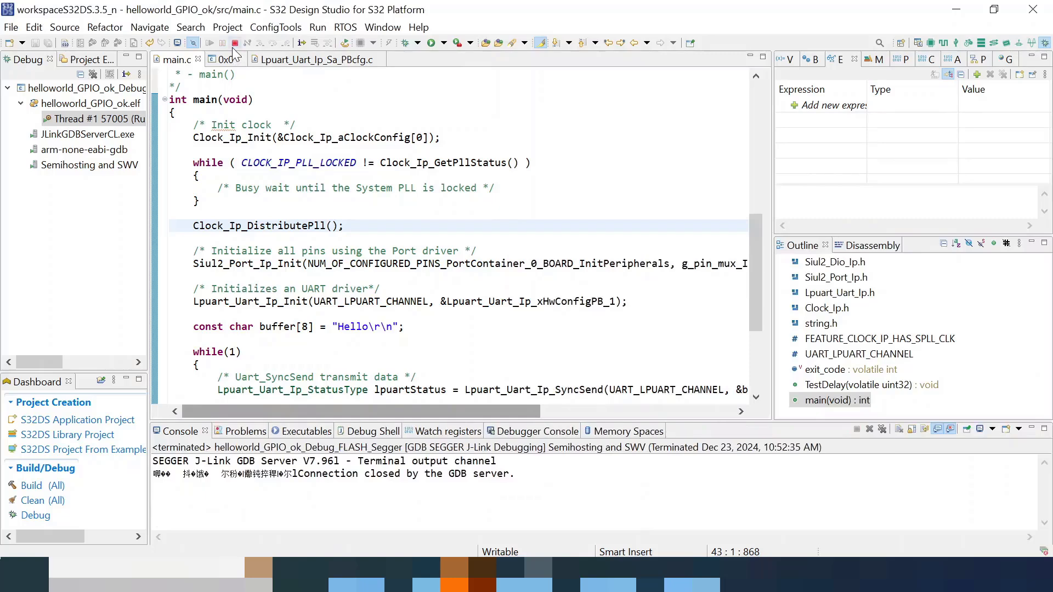
- Highlight the Clock_Ip_DistributePll(); line and its busy-wait comment in main.c
{"action": "left_click_drag", "start_coordinate": [344, 225], "coordinate": [134, 133]}
{"action": "left_click_drag", "start_coordinate": [366, 241], "coordinate": [196, 225]}
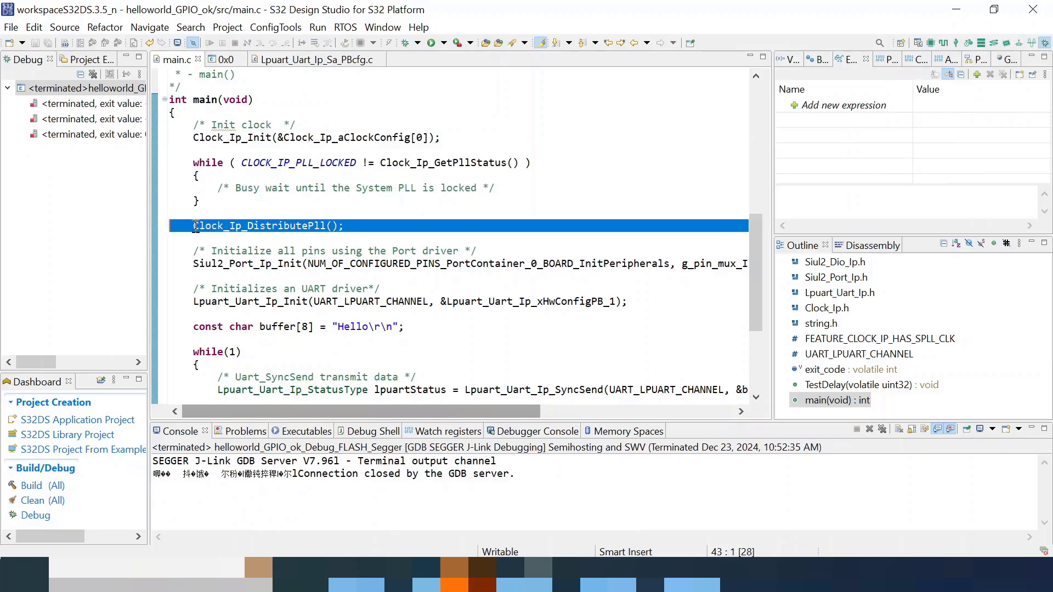
{"action": "left_click", "coordinate": [407, 228]}
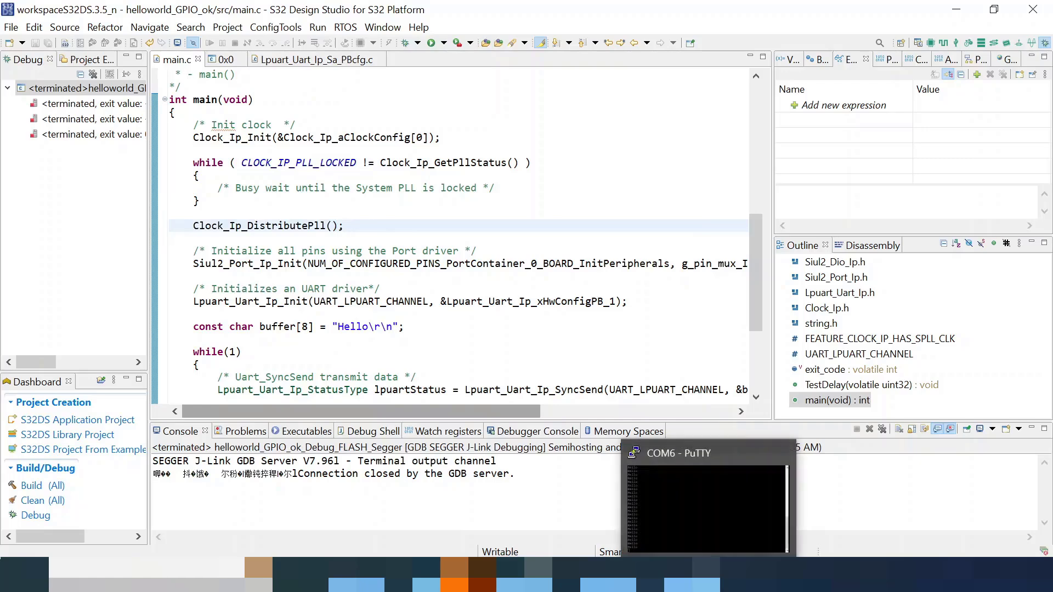
- In the troubleshooting checklist notes, mark the Reduce MCU Core Clock step and return to the IDE
{"action": "left_click", "coordinate": [625, 575]}
{"action": "left_click", "coordinate": [736, 493]}
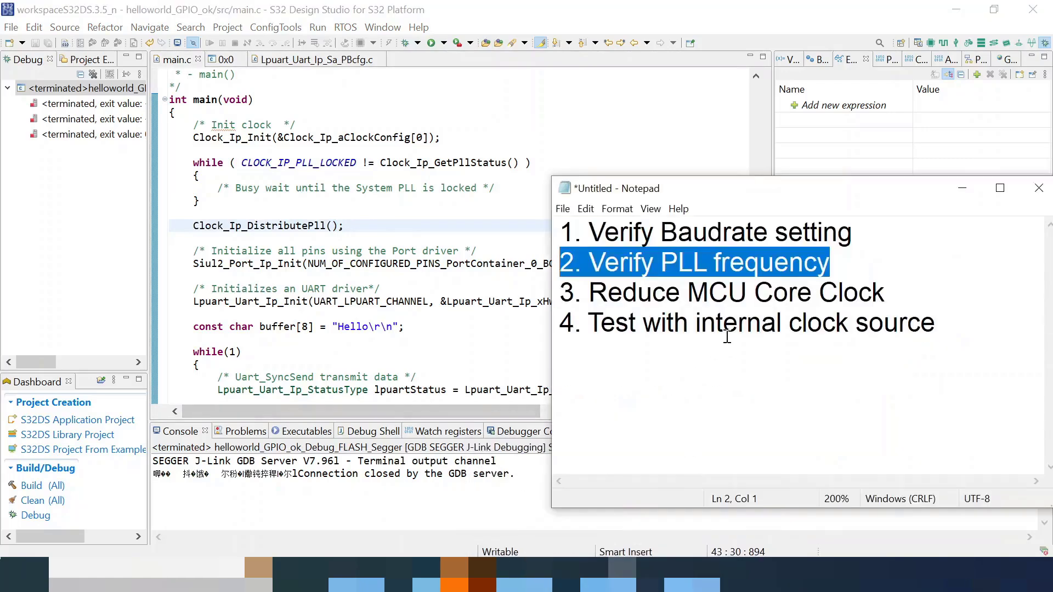
{"action": "left_click", "coordinate": [725, 334]}
{"action": "left_click_drag", "start_coordinate": [904, 293], "coordinate": [565, 292]}
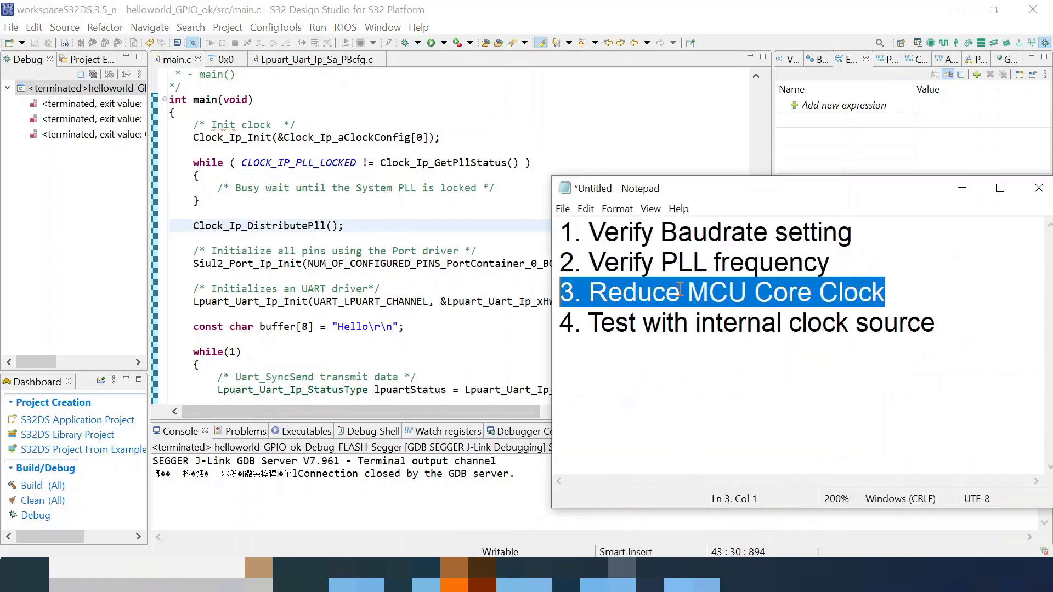
{"action": "left_click", "coordinate": [697, 292]}
{"action": "left_click_drag", "start_coordinate": [897, 294], "coordinate": [530, 288]}
{"action": "left_click", "coordinate": [530, 287]}
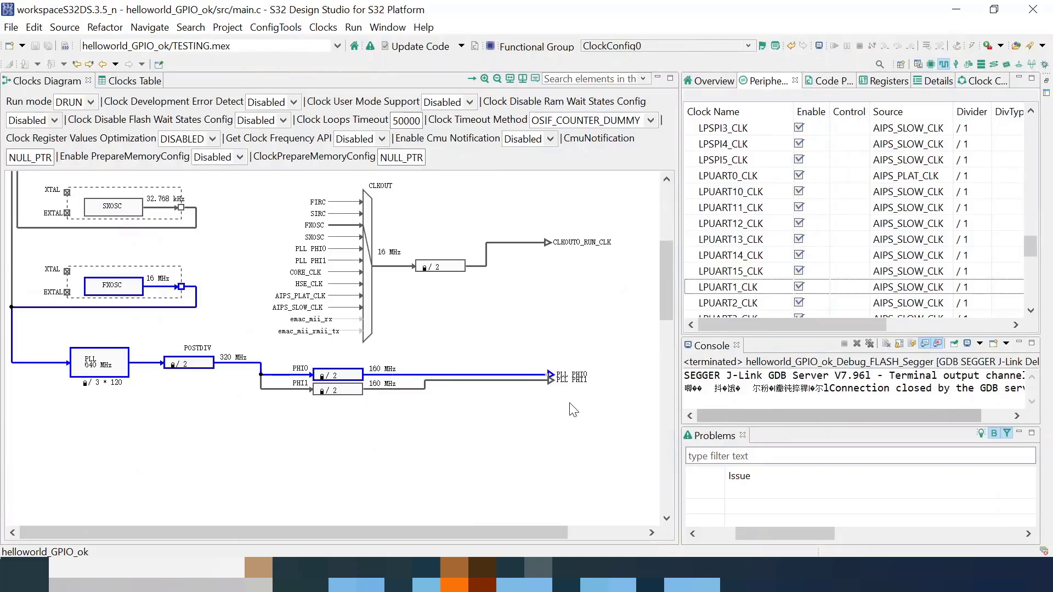
- Set the PLL PHI0 divider to /4
{"action": "left_click_drag", "start_coordinate": [498, 531], "coordinate": [550, 532]}
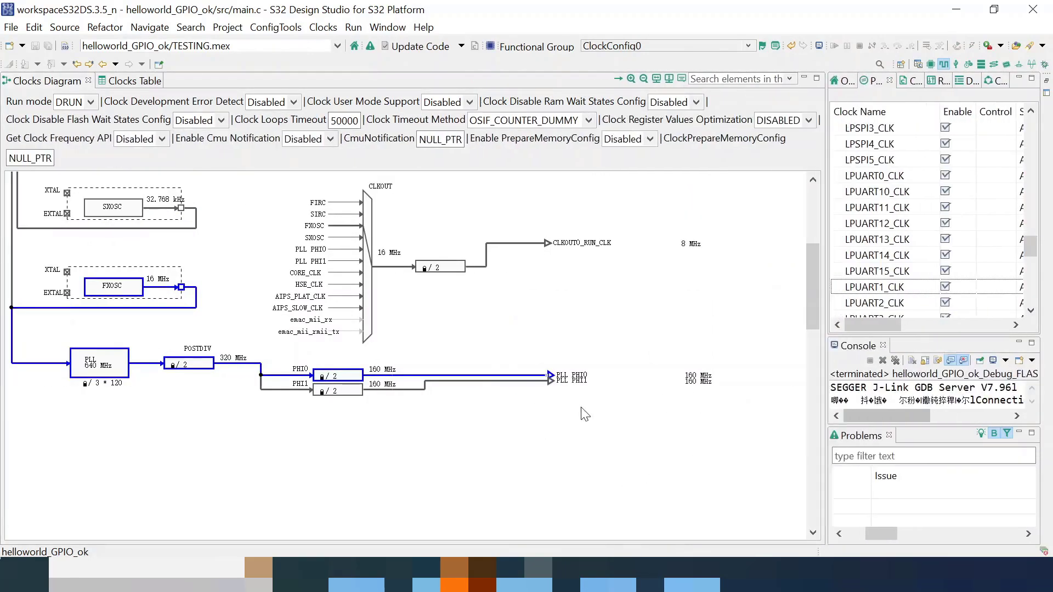
{"action": "double_click", "coordinate": [735, 377]}
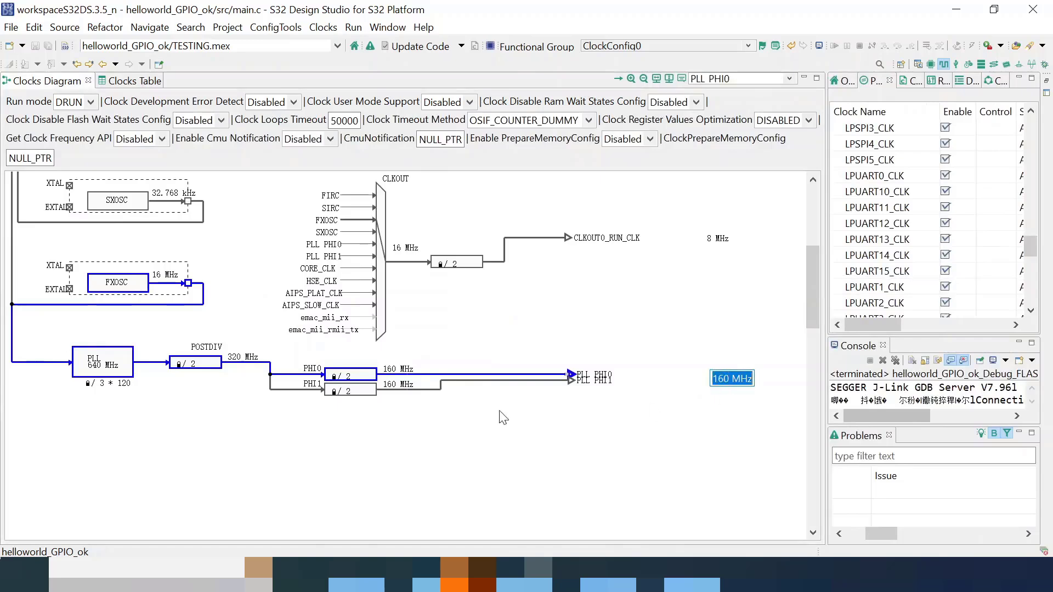
{"action": "left_click", "coordinate": [351, 379]}
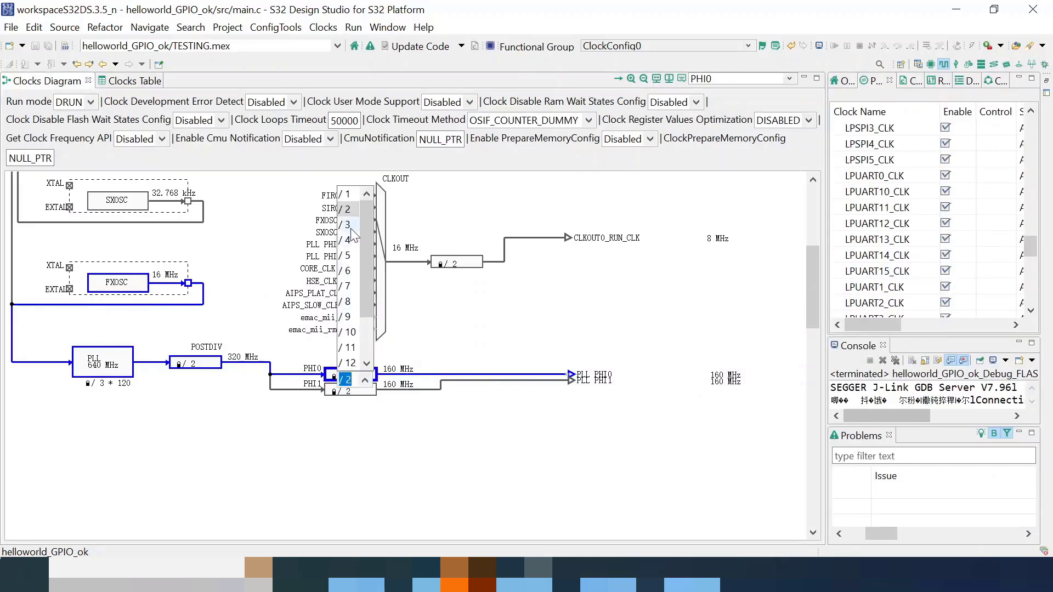
{"action": "key", "text": "Escape"}
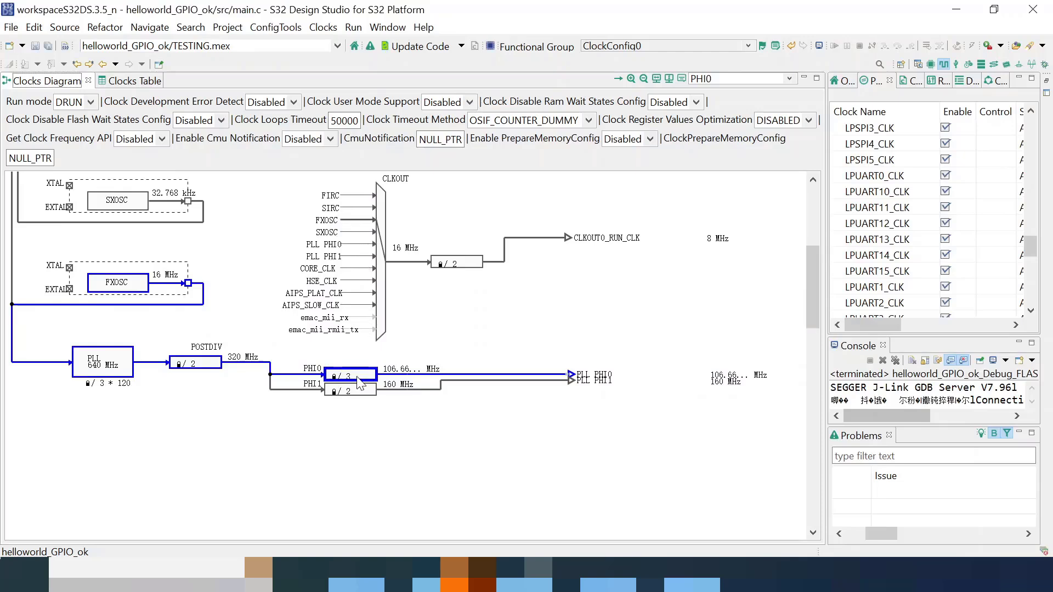
{"action": "left_click", "coordinate": [351, 376]}
{"action": "left_click", "coordinate": [345, 239]}
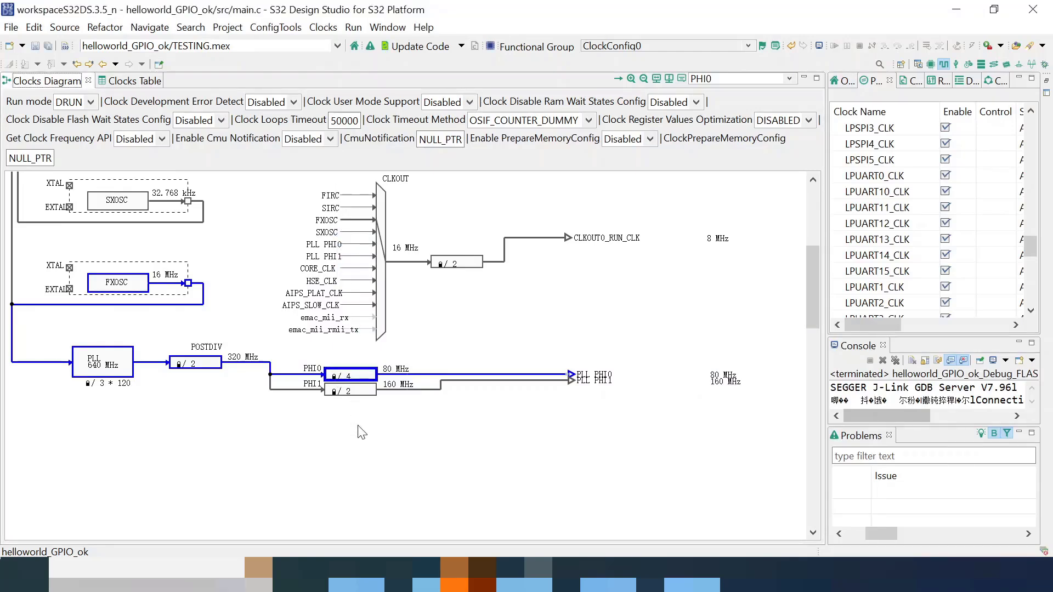
- Leave the PHI1 divider unchanged and confirm PLL PHI0 and the system clock mux read 80 MHz
{"action": "left_click", "coordinate": [352, 389]}
{"action": "left_click", "coordinate": [283, 429]}
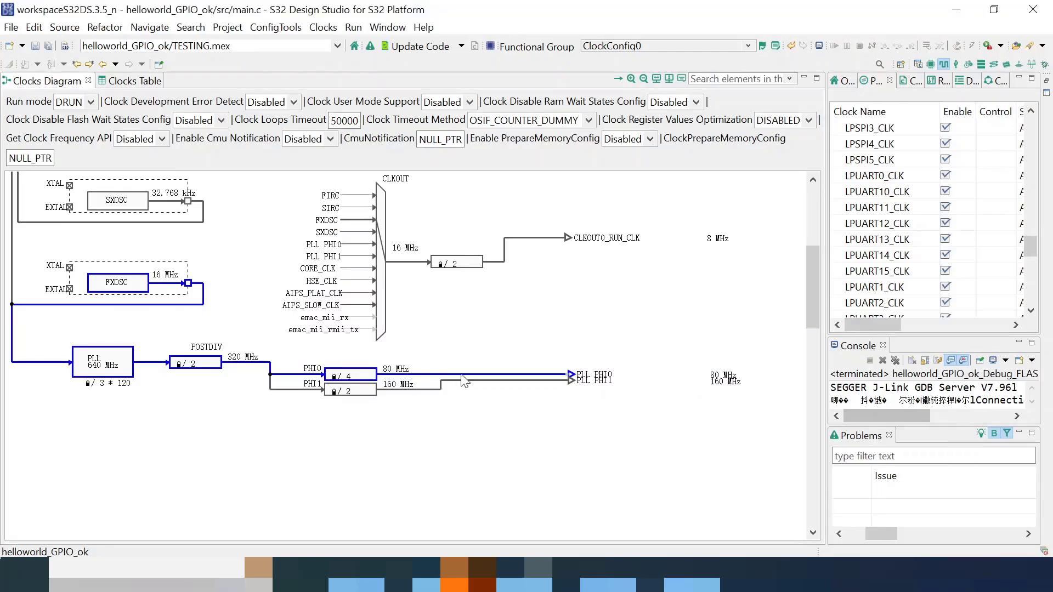
{"action": "scroll", "coordinate": [446, 313], "scroll_direction": "up", "scroll_amount": 1}
{"action": "left_click", "coordinate": [722, 418]}
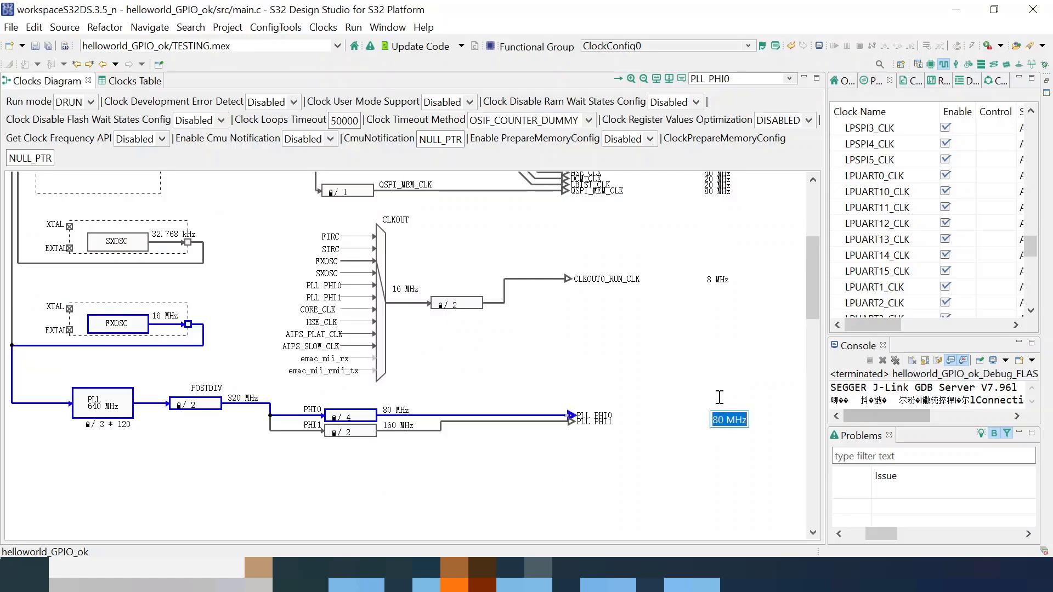
{"action": "scroll", "coordinate": [717, 299], "scroll_direction": "up", "scroll_amount": 3}
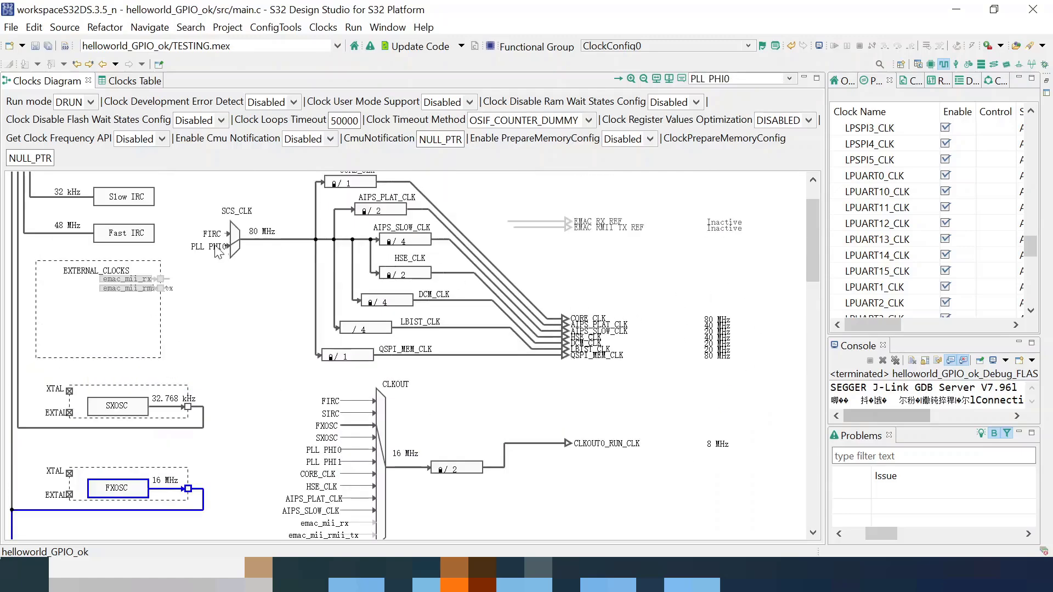
{"action": "left_click", "coordinate": [264, 236]}
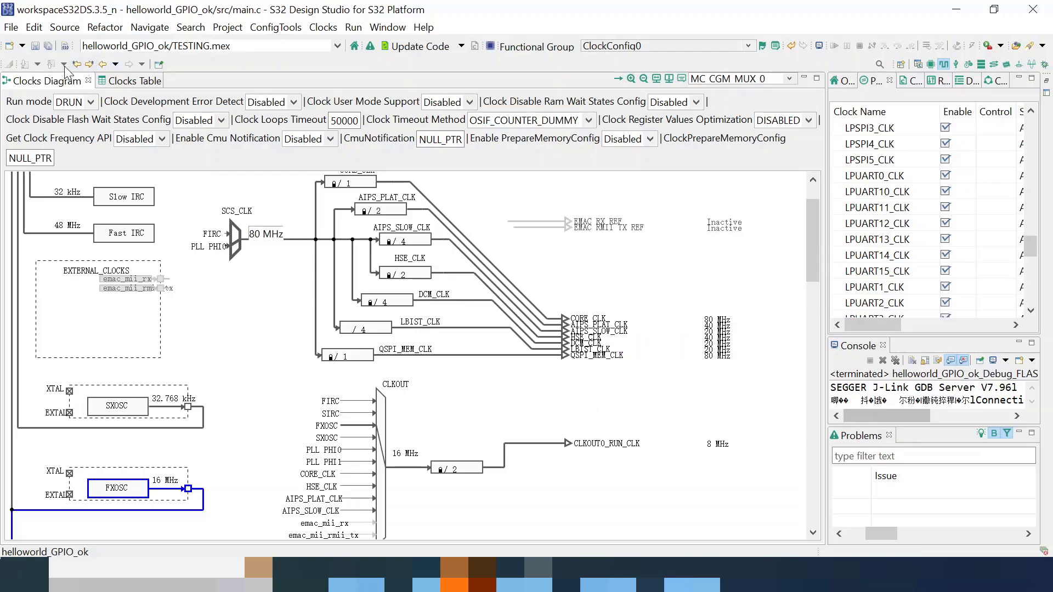
- Regenerate the 80 MHz clock code and rebuild helloworld_GPIO_ok with 0 errors and 0 warnings
{"action": "left_click", "coordinate": [417, 46]}
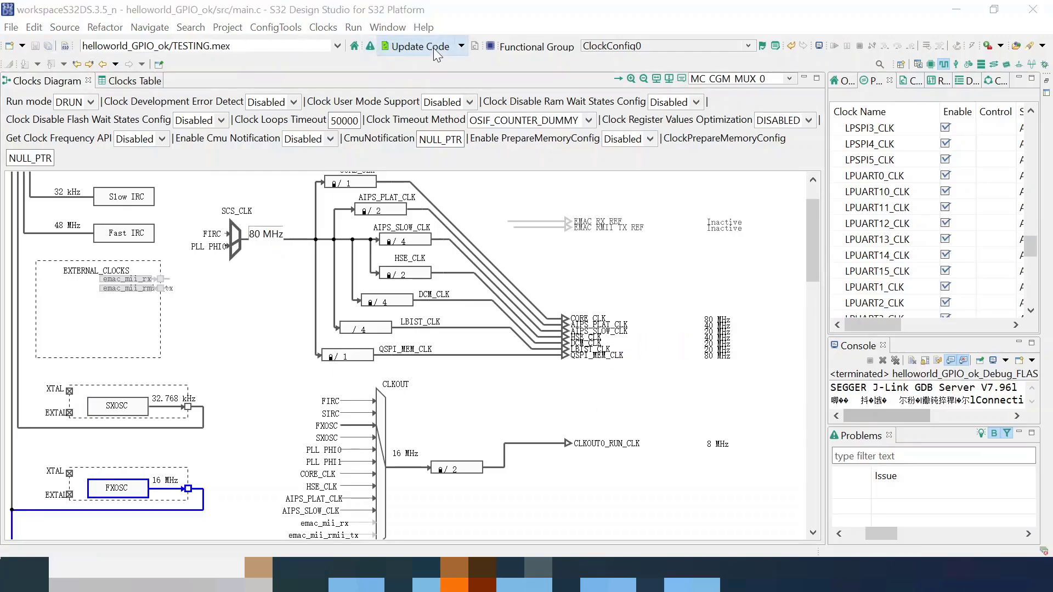
{"action": "left_click", "coordinate": [568, 350]}
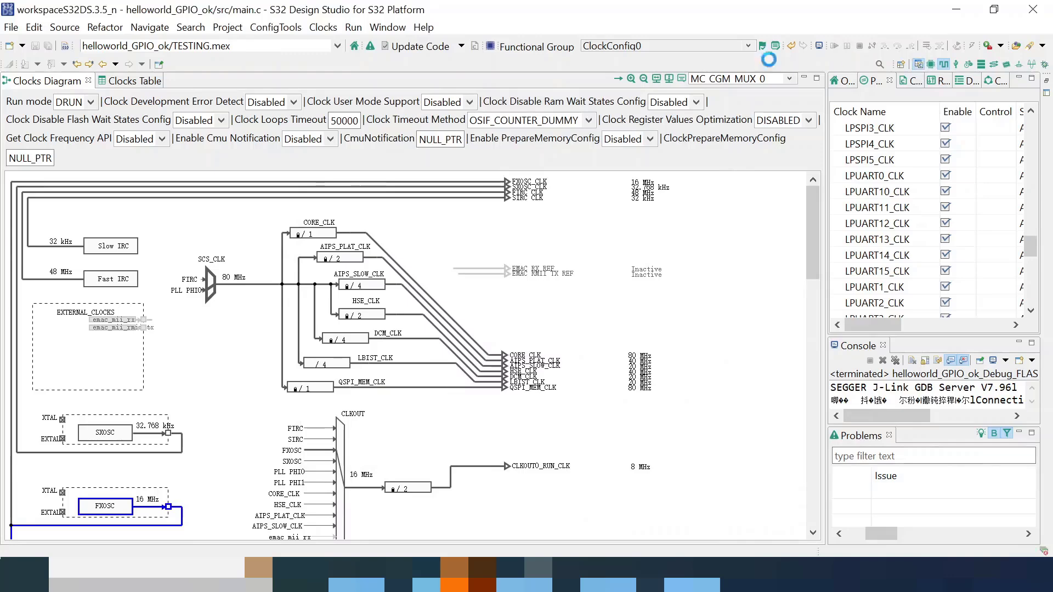
{"action": "left_click", "coordinate": [917, 64]}
{"action": "left_click", "coordinate": [227, 27]}
{"action": "left_click", "coordinate": [253, 82]}
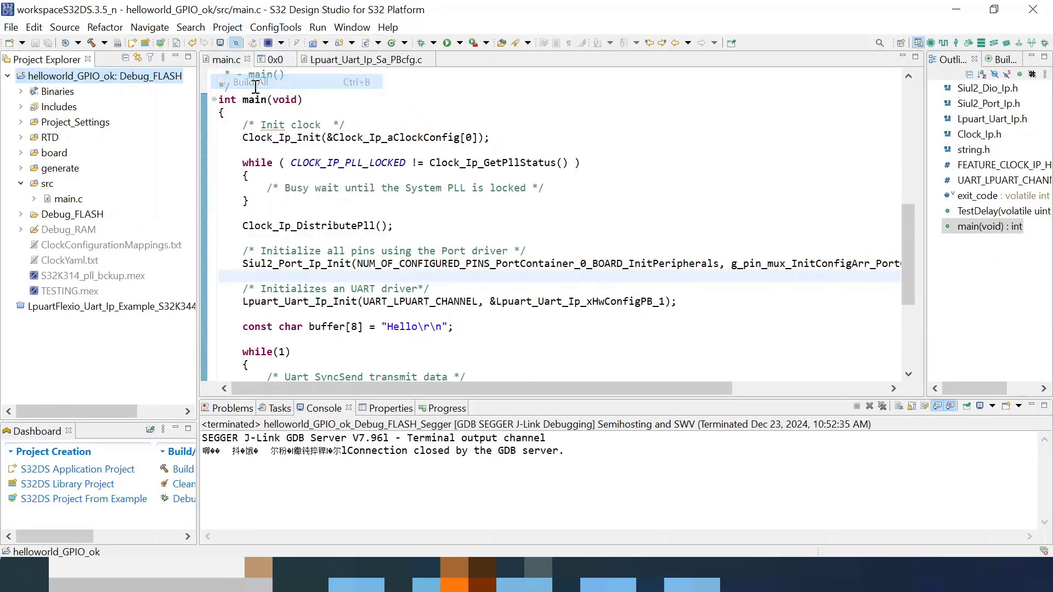
- Open the Debug Configurations dialog for helloworld_GPIO_ok
{"action": "right_click", "coordinate": [111, 76]}
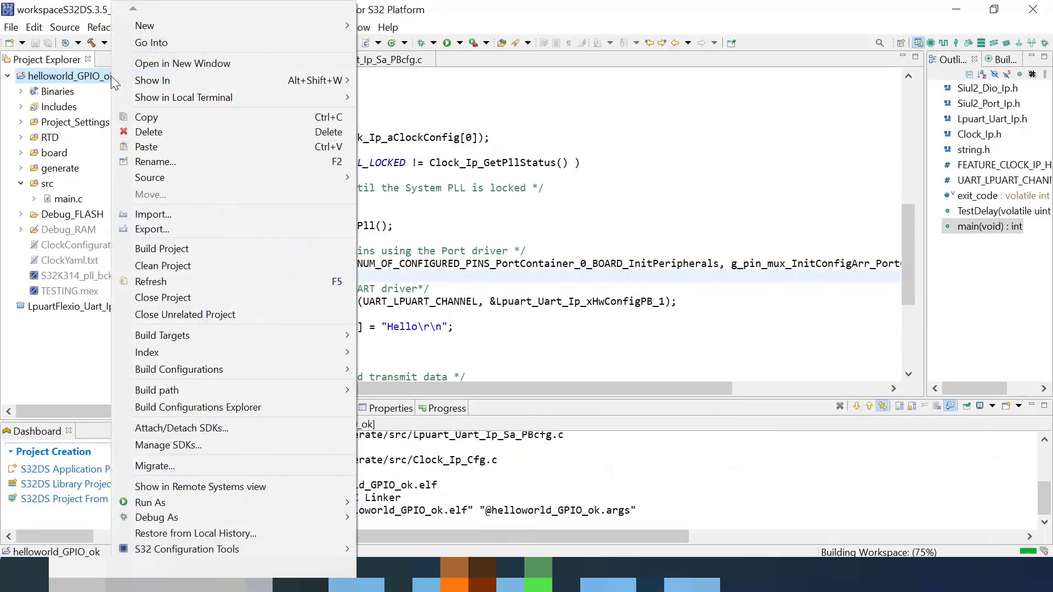
{"action": "mouse_move", "coordinate": [250, 518]}
{"action": "left_click", "coordinate": [426, 550]}
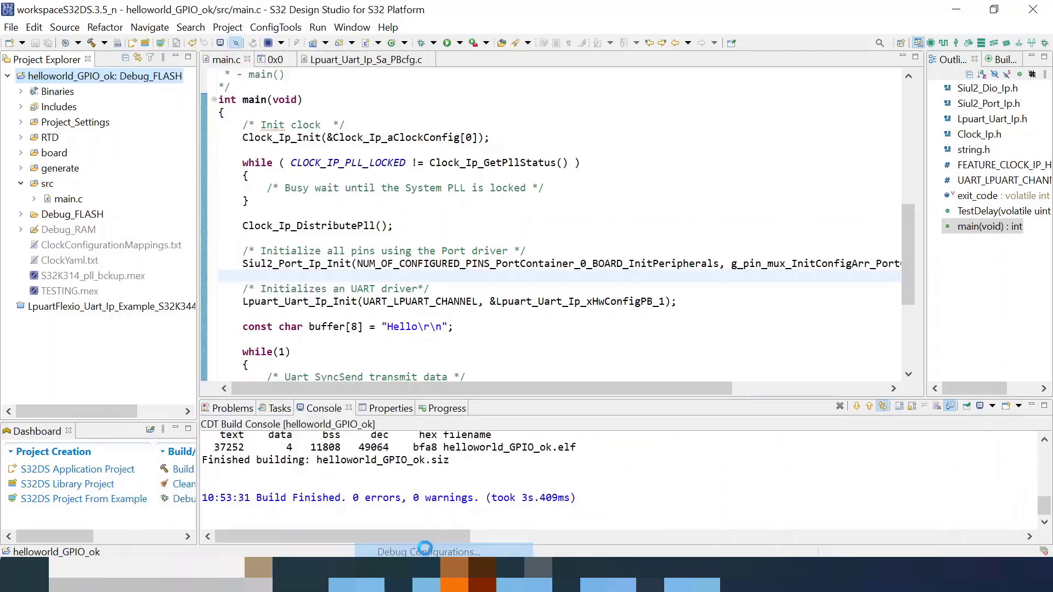
- Launch the debug session, clear the COM6 PuTTY terminal, and switch to the Debug perspective
{"action": "left_click", "coordinate": [899, 496]}
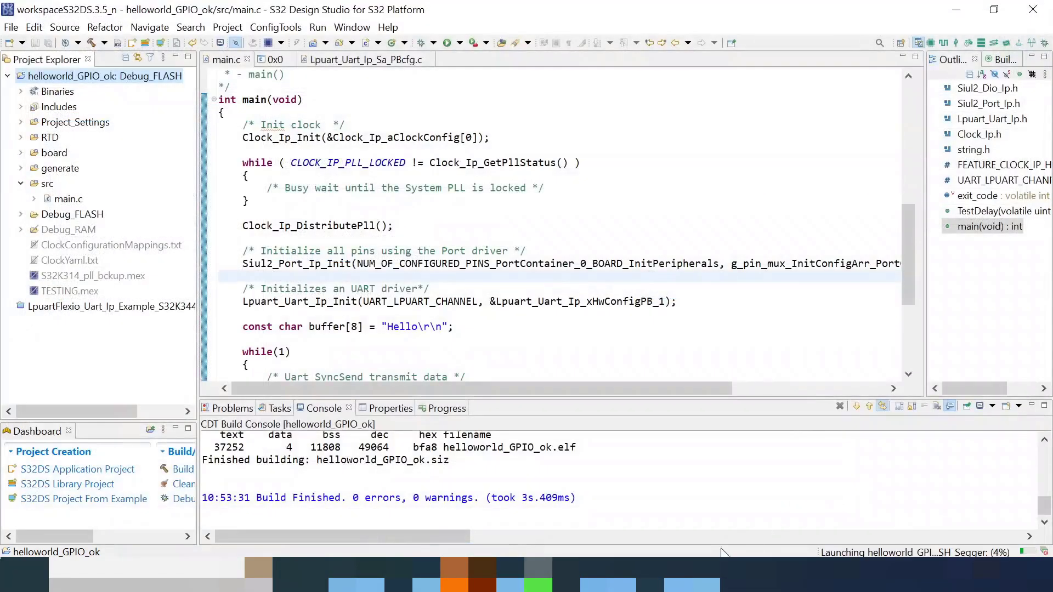
{"action": "left_click", "coordinate": [706, 575]}
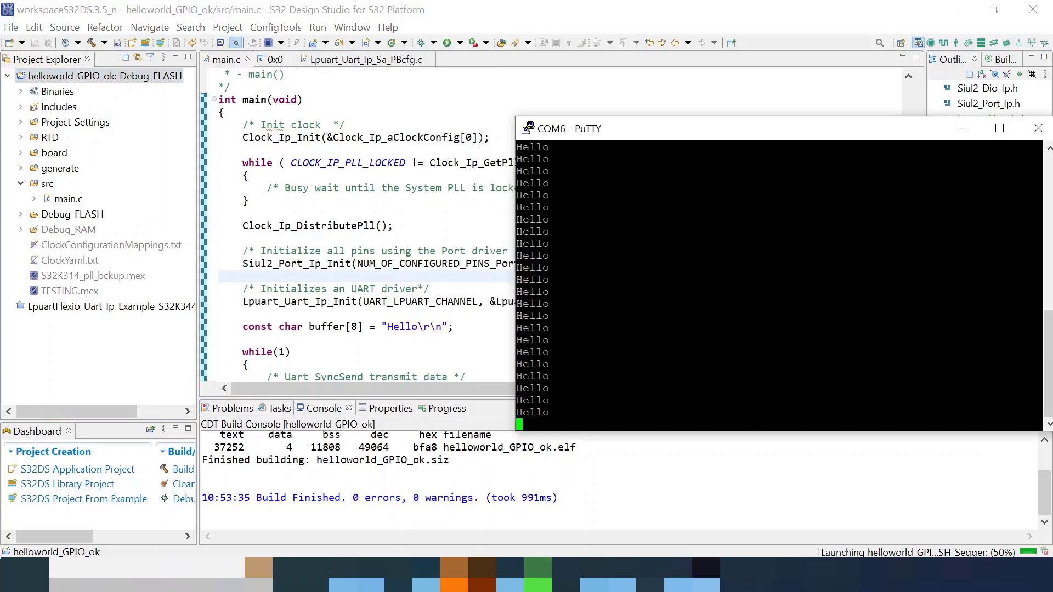
{"action": "right_click", "coordinate": [708, 125]}
{"action": "left_click", "coordinate": [765, 392]}
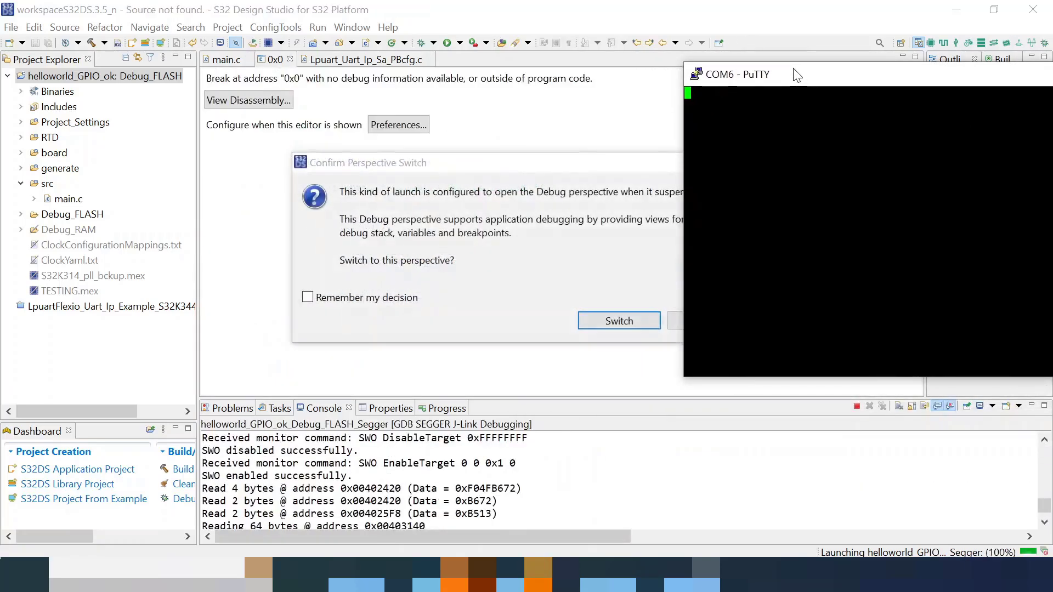
{"action": "left_click", "coordinate": [609, 324]}
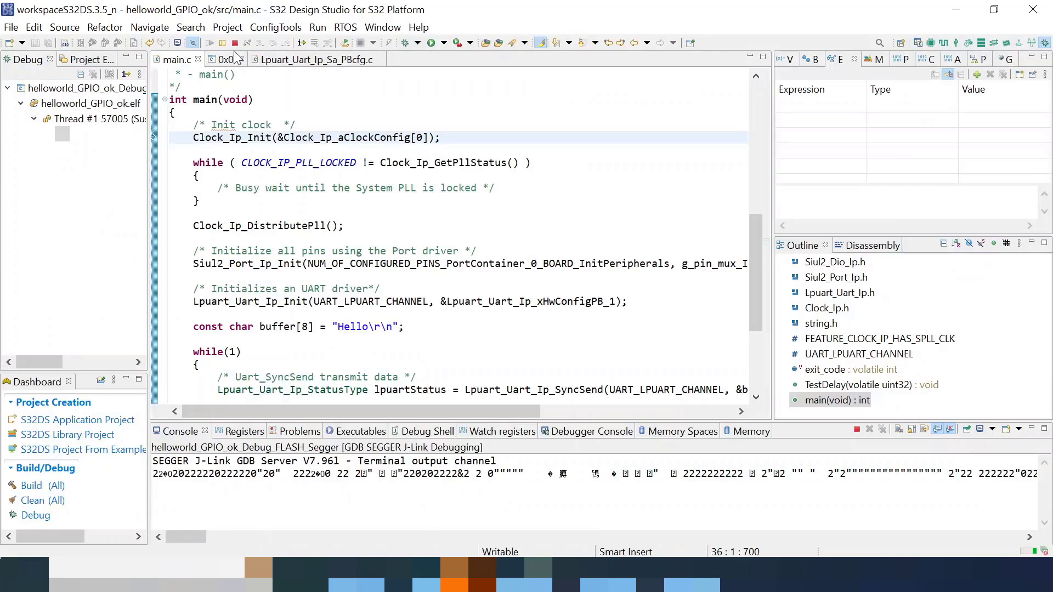
- Step over the clock init, PLL lock wait and PLL distribution calls, then resume the program
{"action": "left_click", "coordinate": [274, 44]}
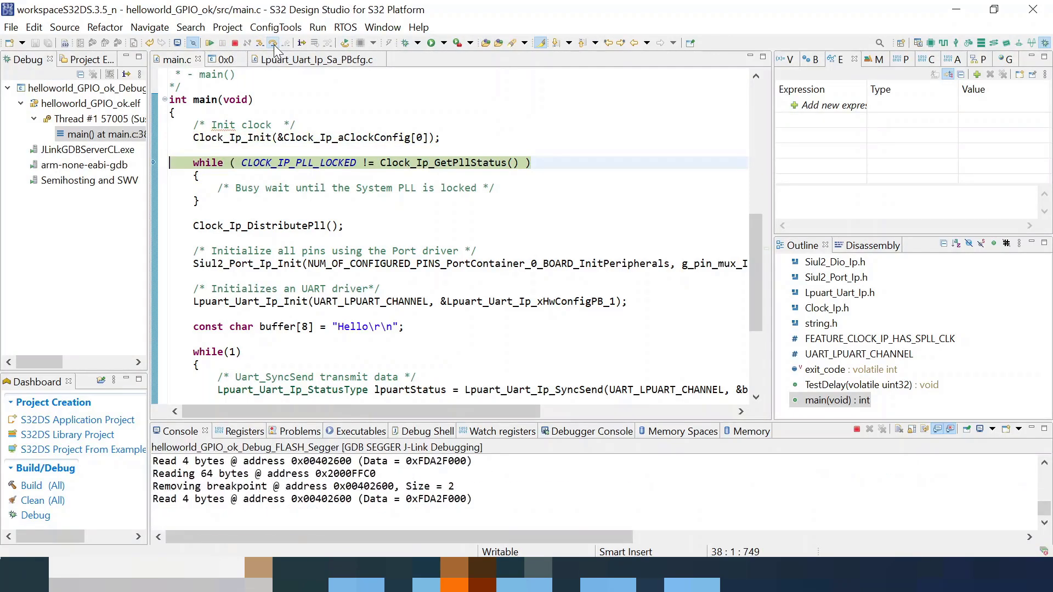
{"action": "left_click", "coordinate": [273, 45]}
{"action": "left_click", "coordinate": [273, 44]}
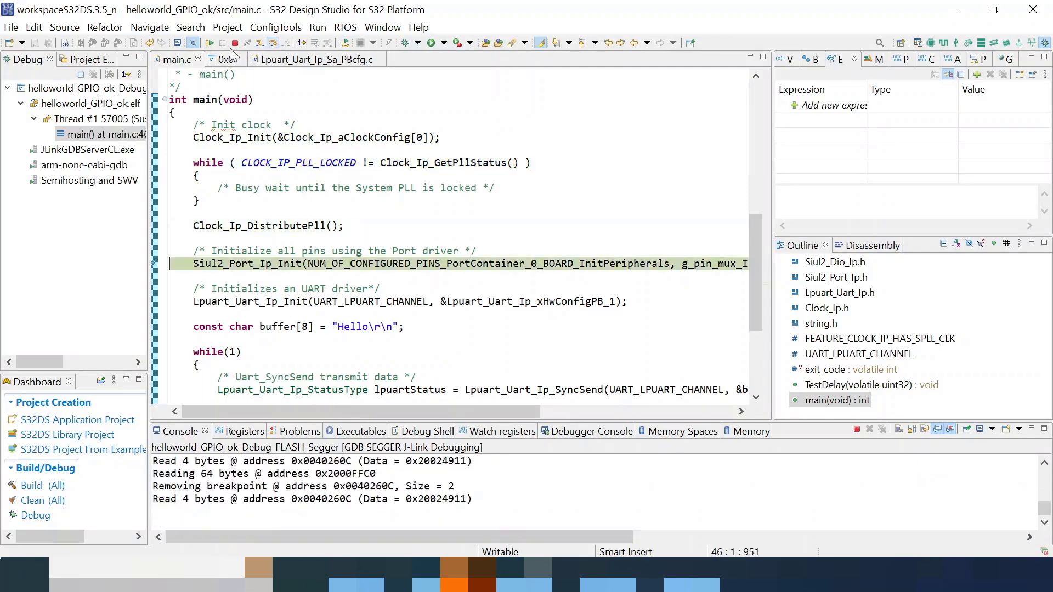
{"action": "left_click", "coordinate": [210, 42]}
- Check PuTTY for Hello lines, then terminate the debug session
{"action": "left_click", "coordinate": [705, 574]}
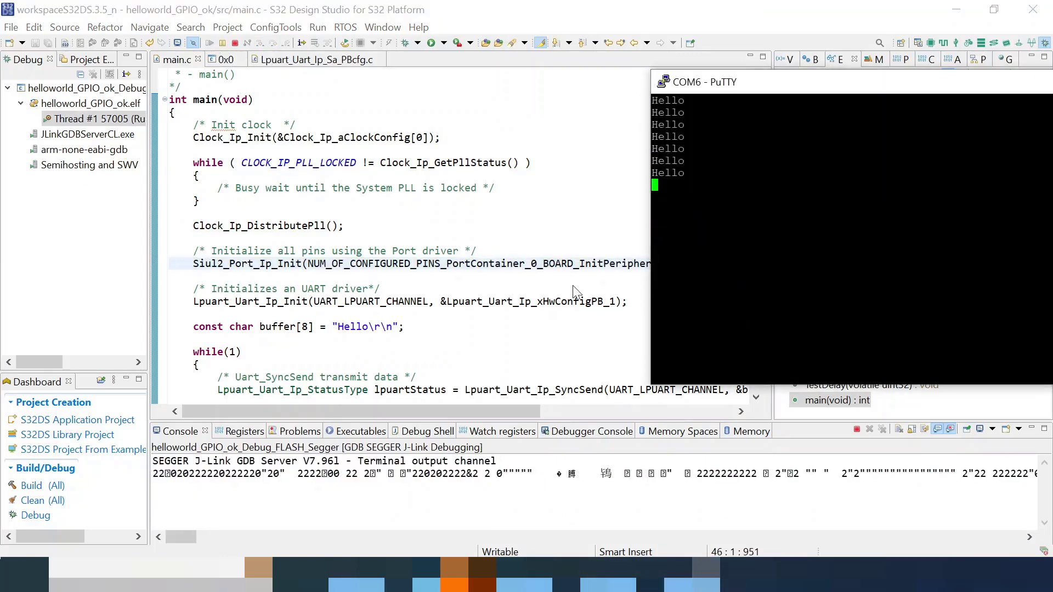
{"action": "left_click", "coordinate": [278, 124]}
{"action": "left_click", "coordinate": [235, 43]}
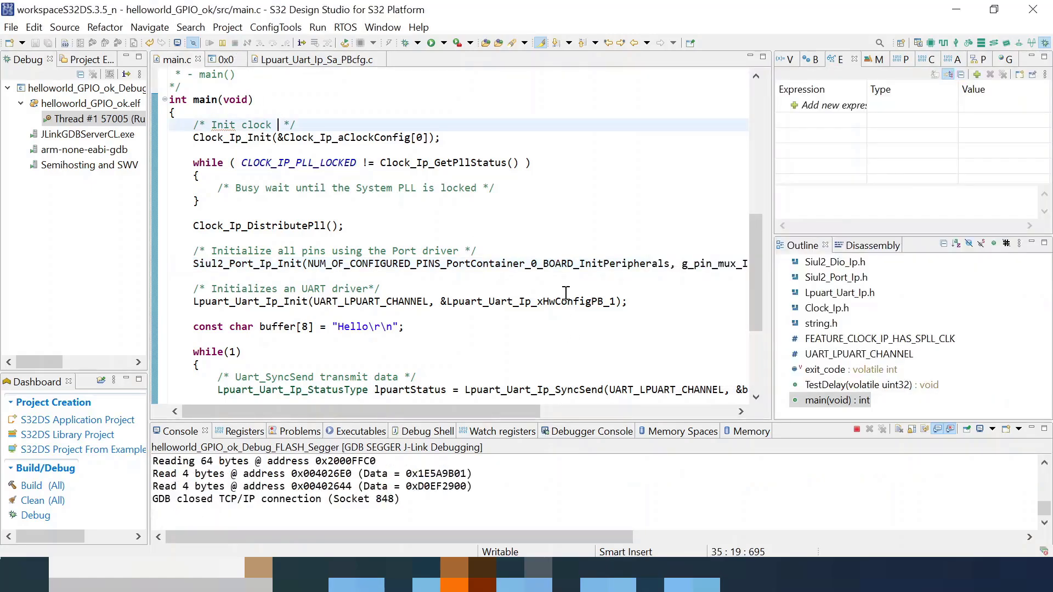
- Mark checklist step 4 'Test with internal clock source' in Notepad and return to the Clocks Diagram
{"action": "mouse_move", "coordinate": [623, 576]}
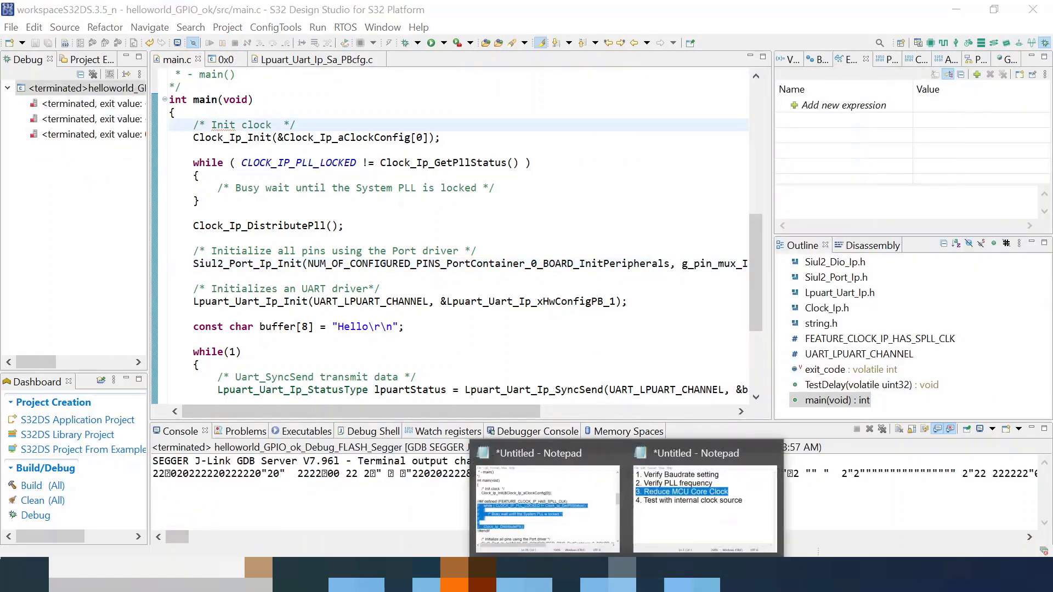
{"action": "left_click", "coordinate": [713, 515]}
{"action": "left_click_drag", "start_coordinate": [960, 321], "coordinate": [529, 313]}
{"action": "left_click", "coordinate": [415, 199]}
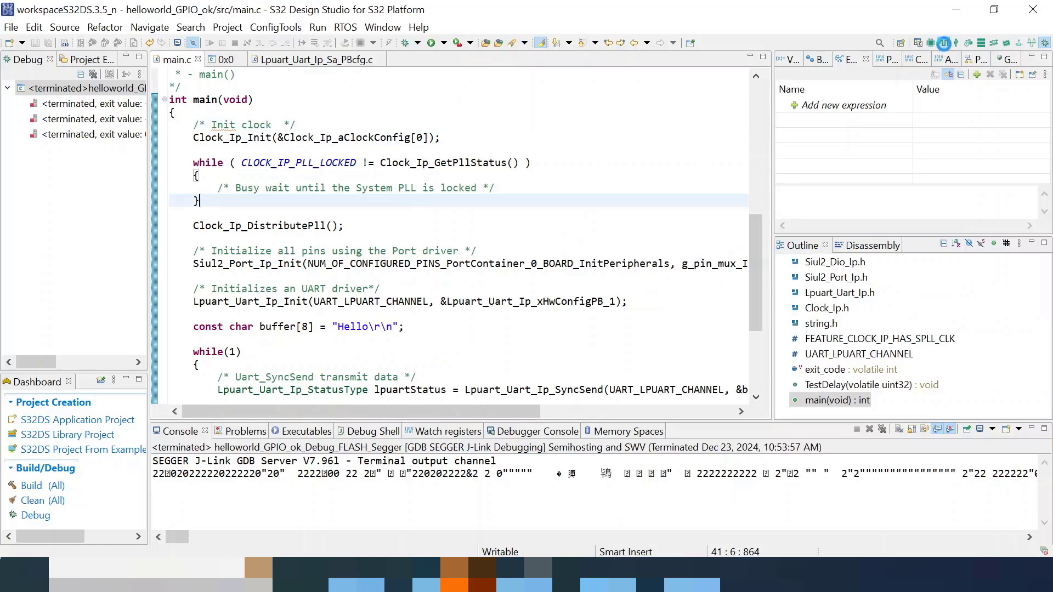
{"action": "left_click", "coordinate": [943, 42]}
{"action": "scroll", "coordinate": [256, 400], "scroll_direction": "down", "scroll_amount": 3}
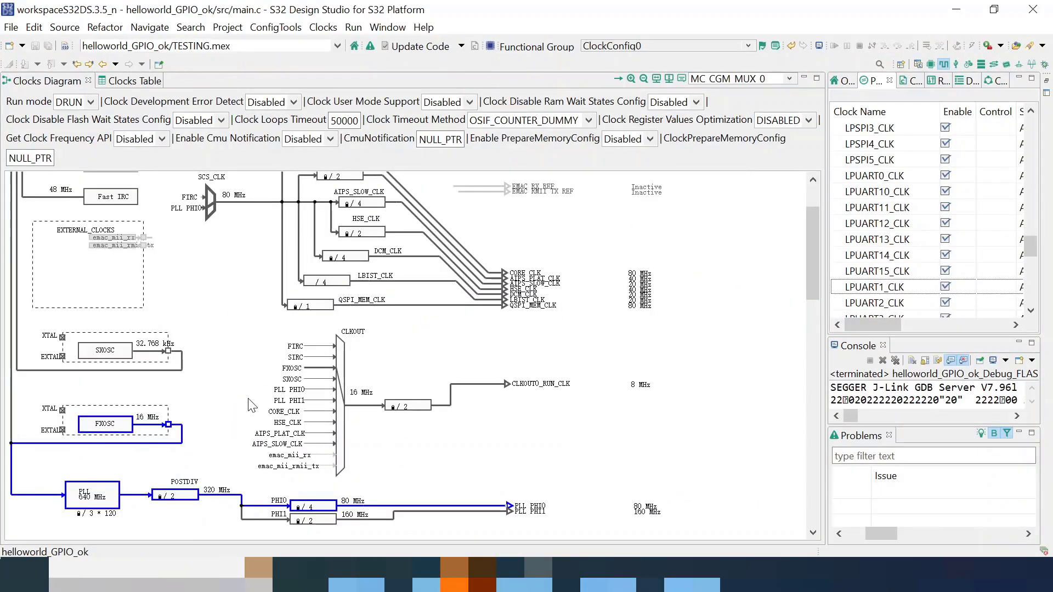
- Switch the SCS_CLK source to the 48 MHz FIRC and set the AIPS_SLOW_CLK divider to /2
{"action": "scroll", "coordinate": [252, 406], "scroll_direction": "up", "scroll_amount": 3}
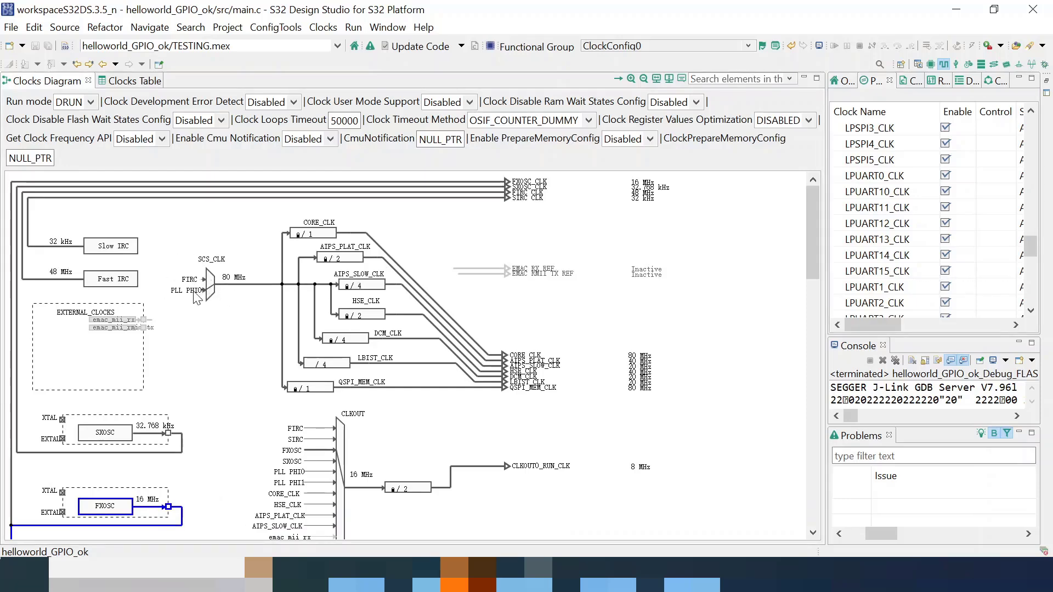
{"action": "left_click", "coordinate": [213, 282]}
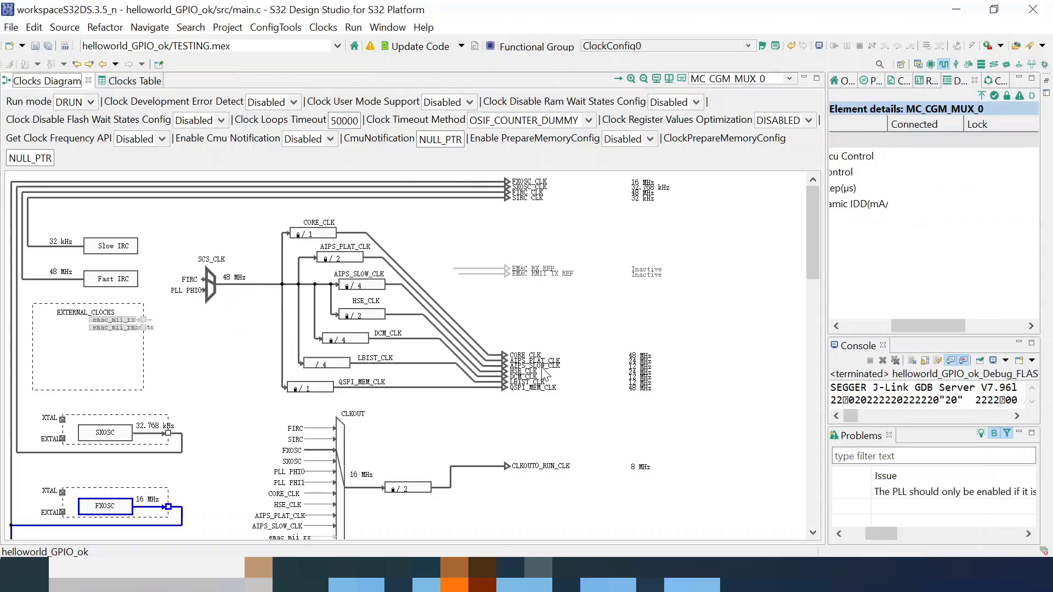
{"action": "left_click", "coordinate": [543, 365]}
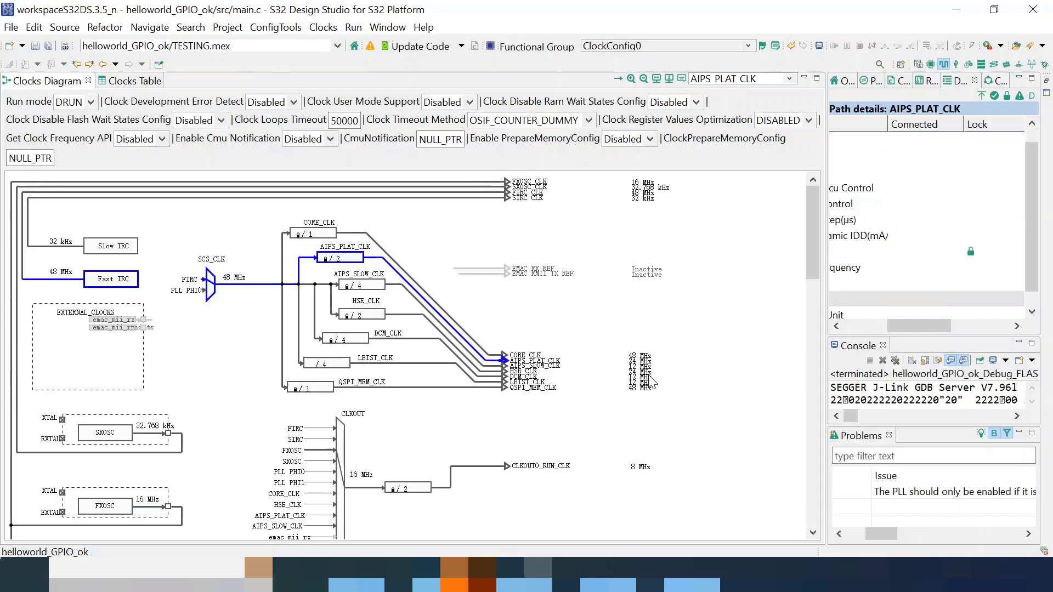
{"action": "left_click", "coordinate": [366, 289]}
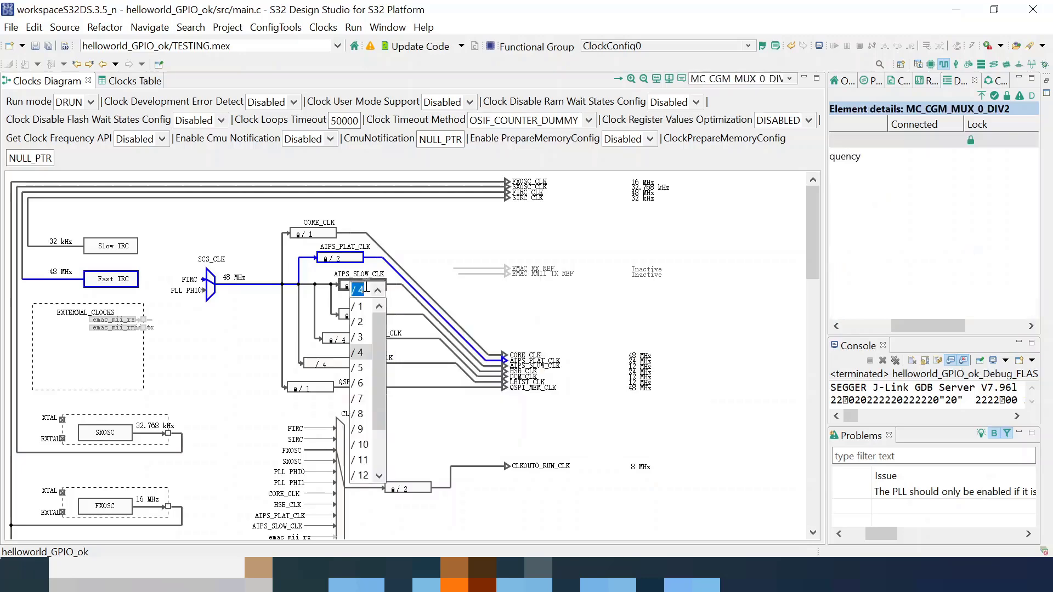
{"action": "left_click", "coordinate": [365, 328]}
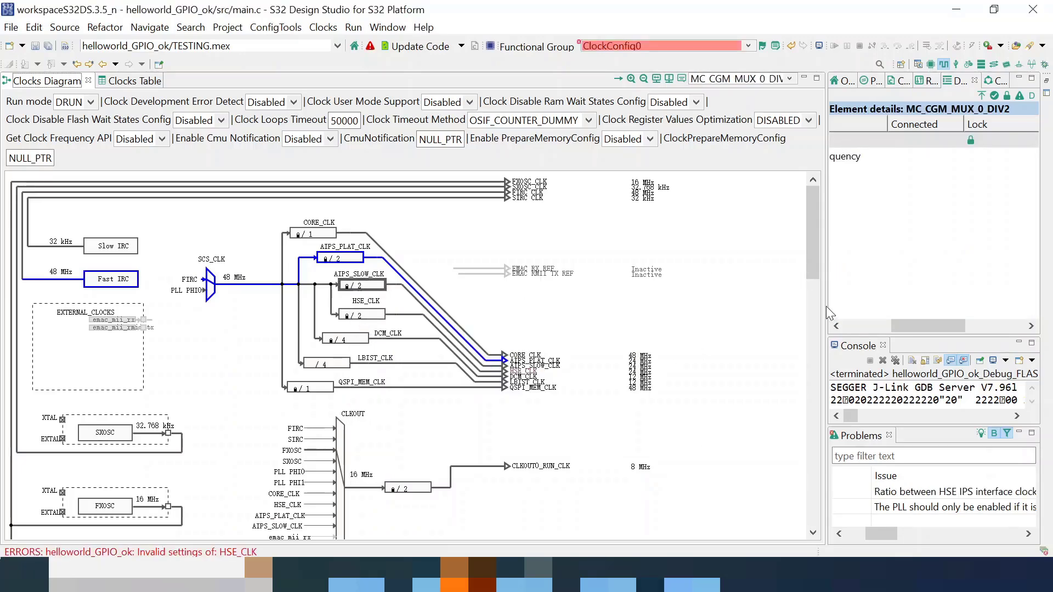
- Widen the side and Problems panels to read the invalid HSE_CLK settings error
{"action": "left_click_drag", "start_coordinate": [824, 305], "coordinate": [746, 306]}
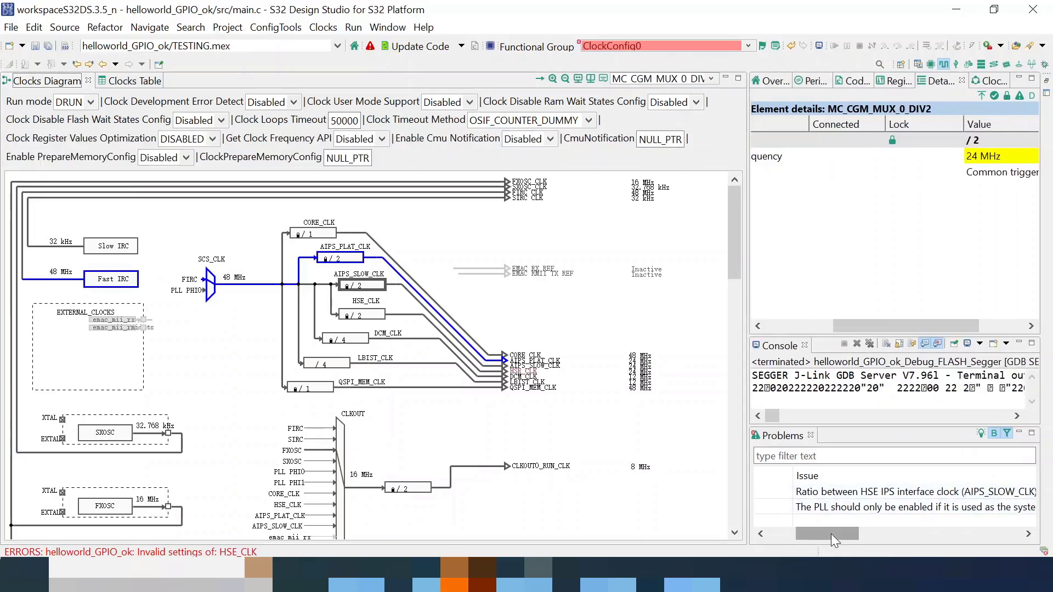
{"action": "left_click_drag", "start_coordinate": [831, 534], "coordinate": [880, 537]}
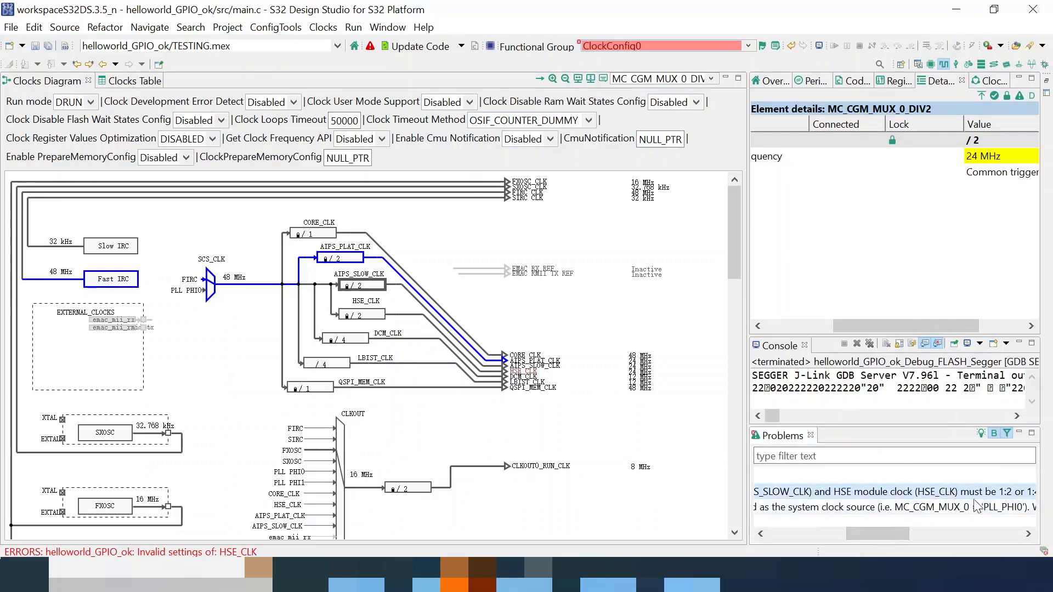
{"action": "left_click_drag", "start_coordinate": [893, 537], "coordinate": [927, 532]}
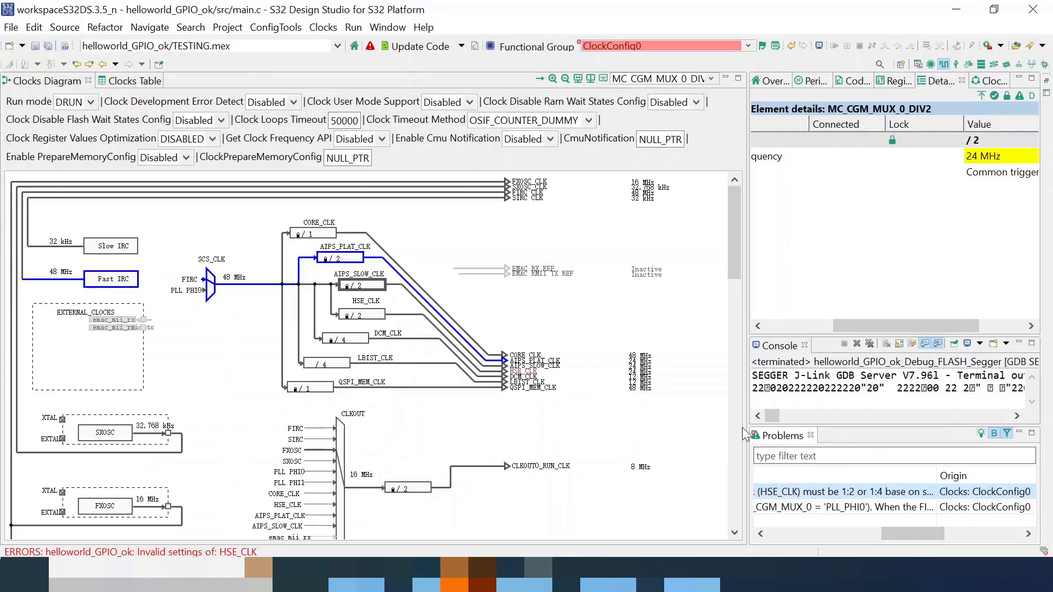
{"action": "left_click_drag", "start_coordinate": [747, 426], "coordinate": [670, 428]}
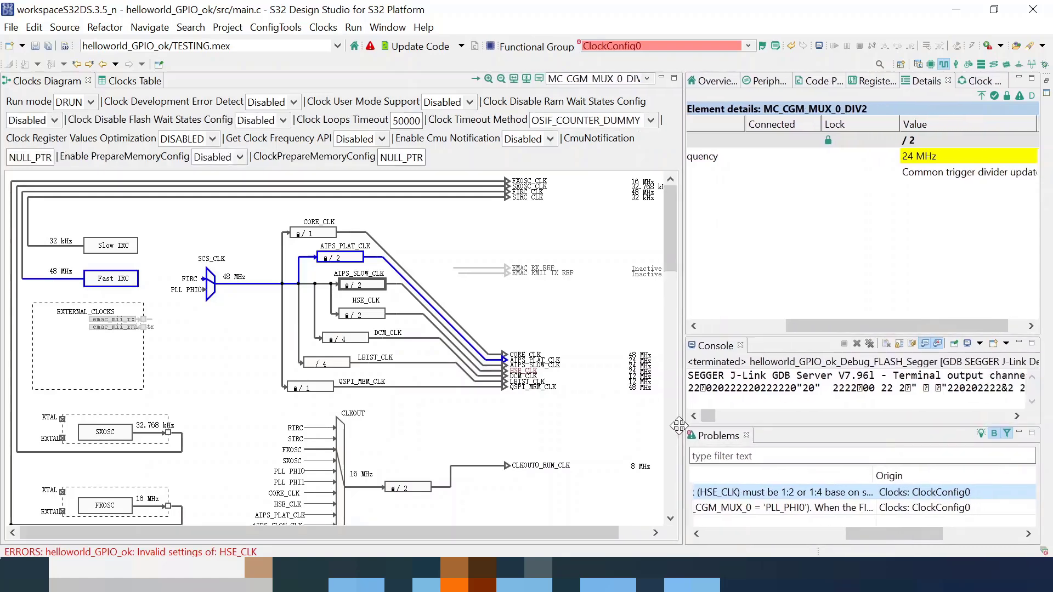
{"action": "left_click_drag", "start_coordinate": [896, 538], "coordinate": [812, 531]}
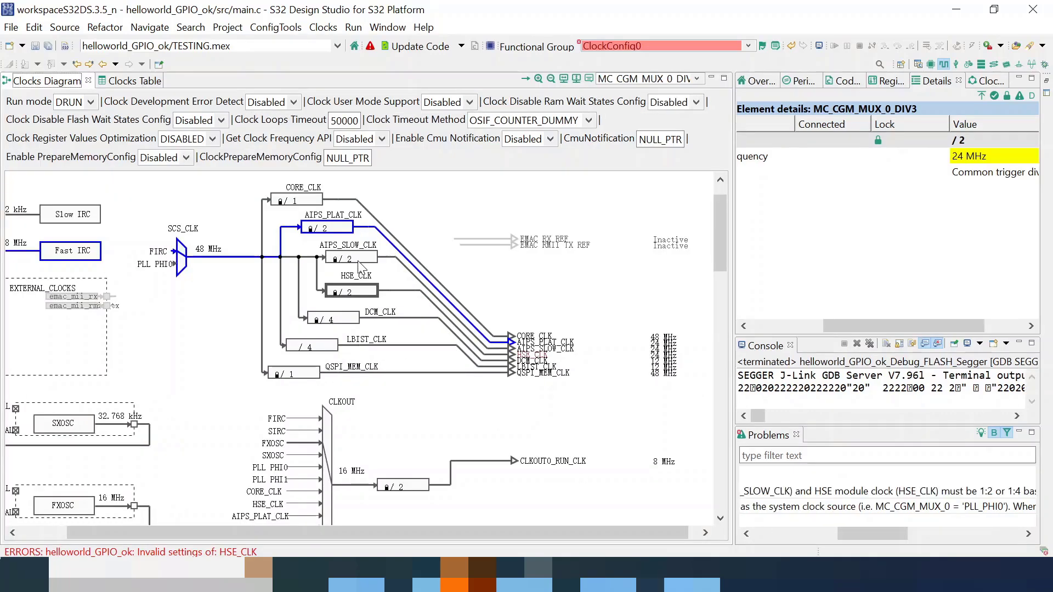
- Change the AIPS_SLOW_CLK divider to /4 for 12 MHz, clearing the HSE_CLK error
{"action": "left_click", "coordinate": [358, 260]}
{"action": "left_click", "coordinate": [358, 261]}
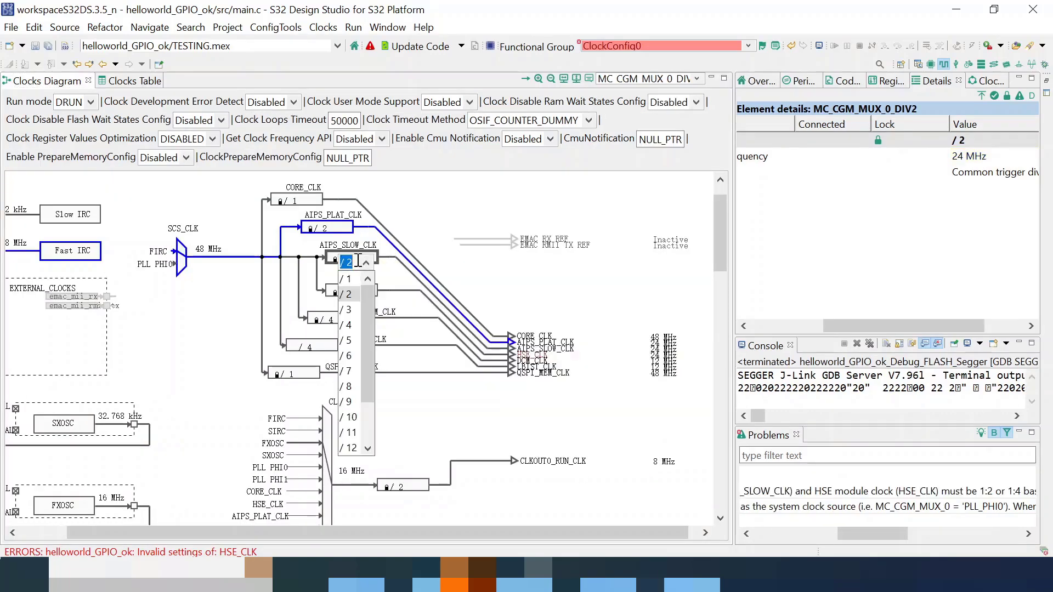
{"action": "left_click", "coordinate": [356, 325]}
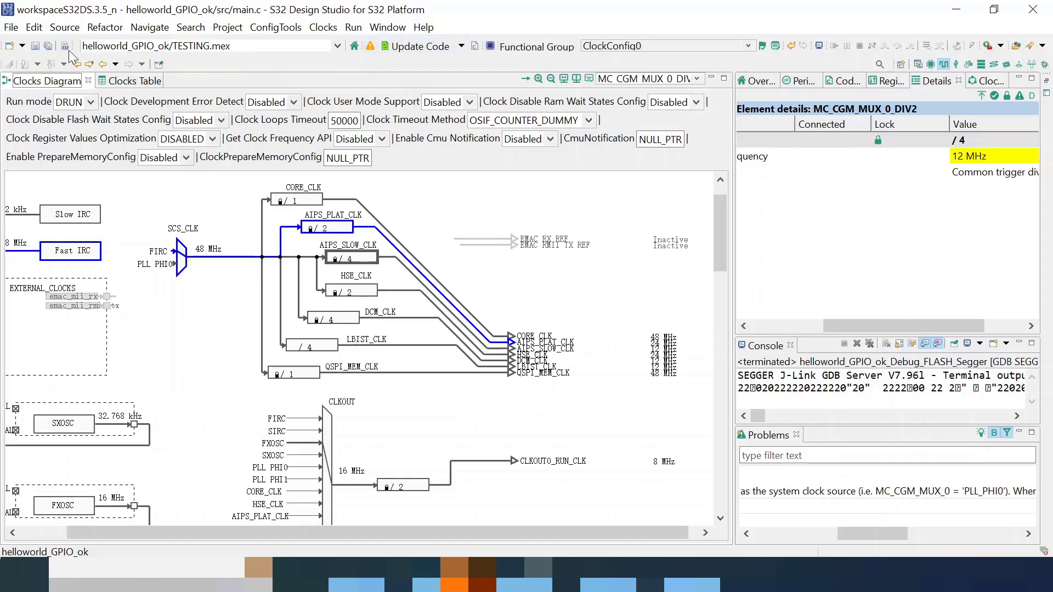
- Save the clock configuration and regenerate the code, confirming the file update
{"action": "left_click", "coordinate": [39, 49]}
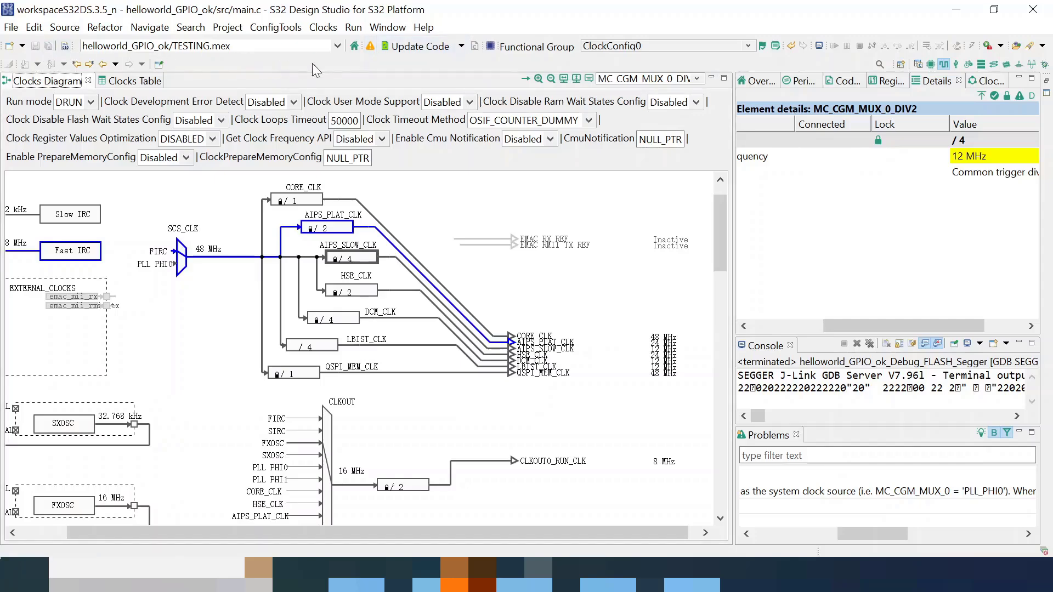
{"action": "left_click", "coordinate": [417, 46]}
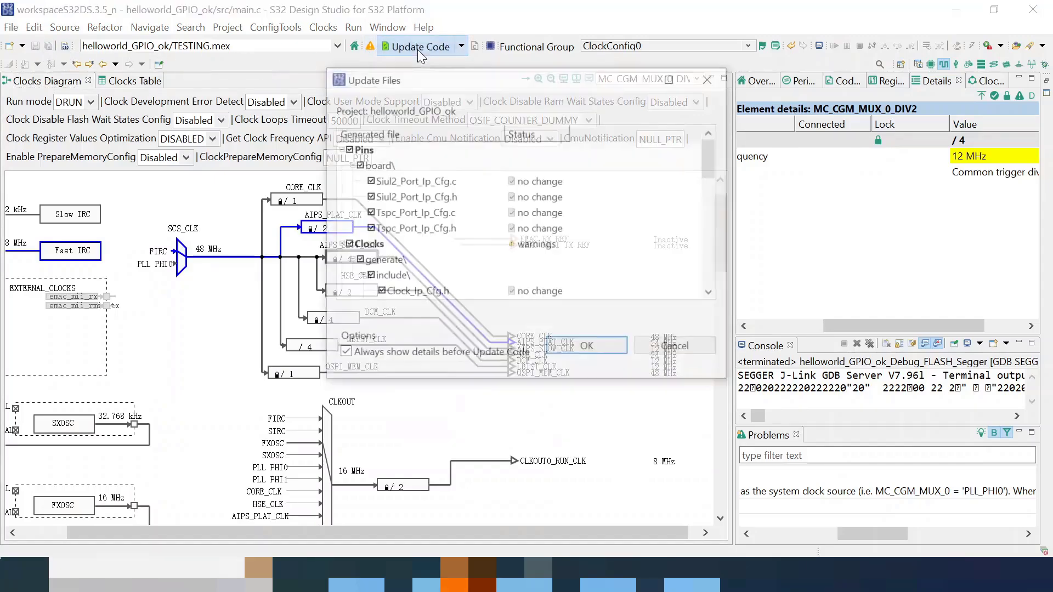
{"action": "left_click", "coordinate": [587, 346]}
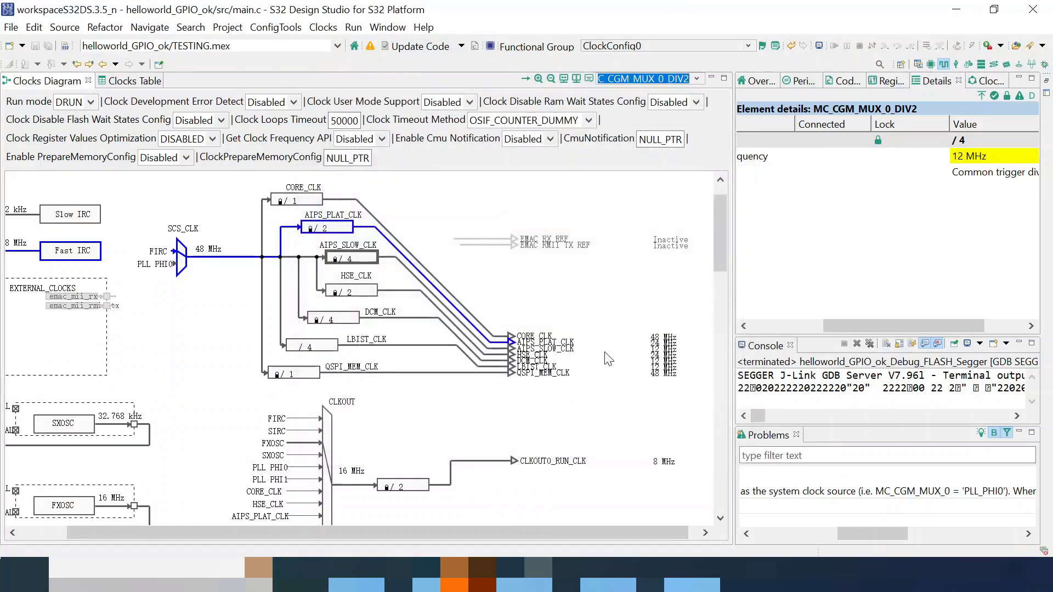
- Rebuild helloworld_GPIO_ok in the C/C++ perspective with 0 errors
{"action": "left_click", "coordinate": [919, 65]}
{"action": "left_click", "coordinate": [227, 27]}
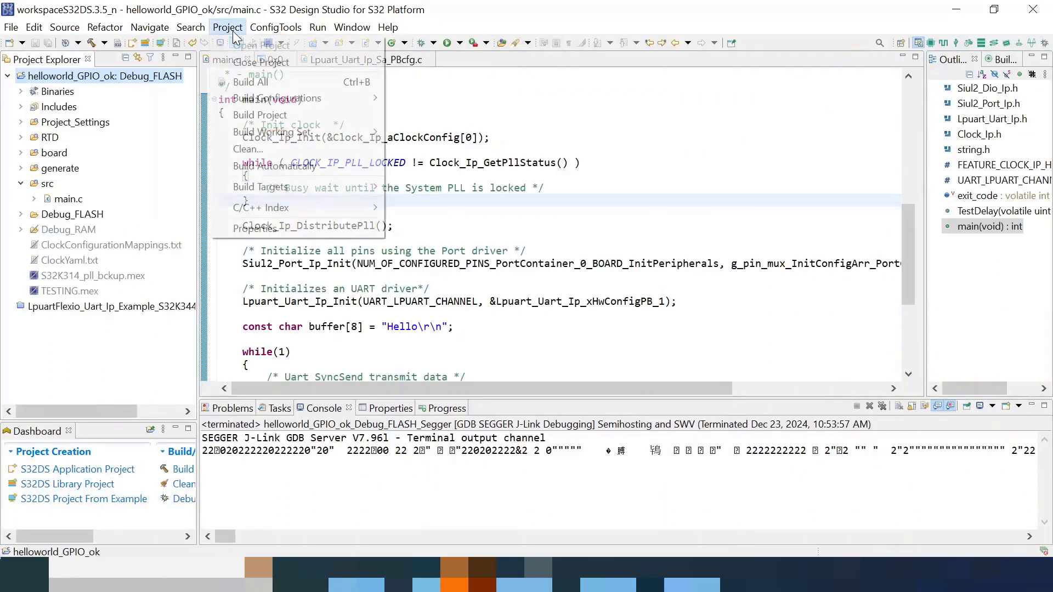
{"action": "left_click", "coordinate": [250, 82]}
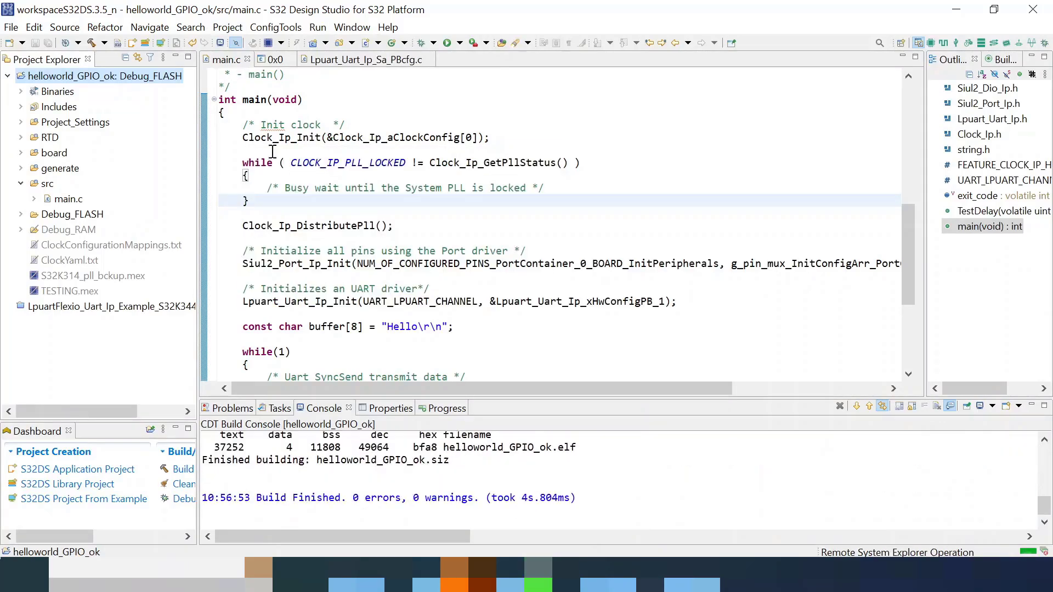
- Launch a Debug session for helloworld_GPIO_ok from Debug Configurations
{"action": "right_click", "coordinate": [100, 80]}
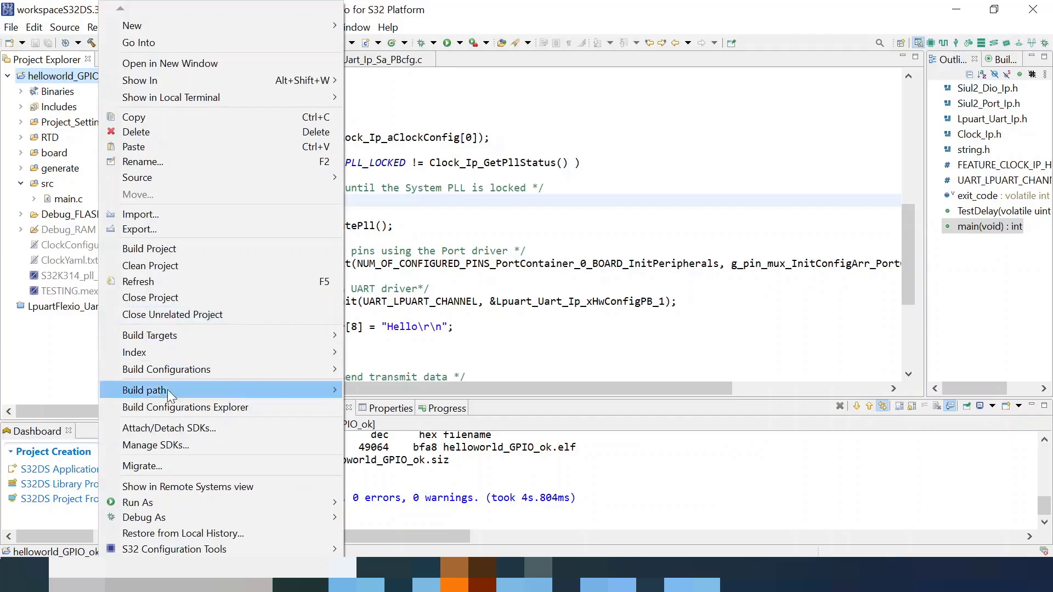
{"action": "mouse_move", "coordinate": [212, 517]}
{"action": "left_click", "coordinate": [364, 550]}
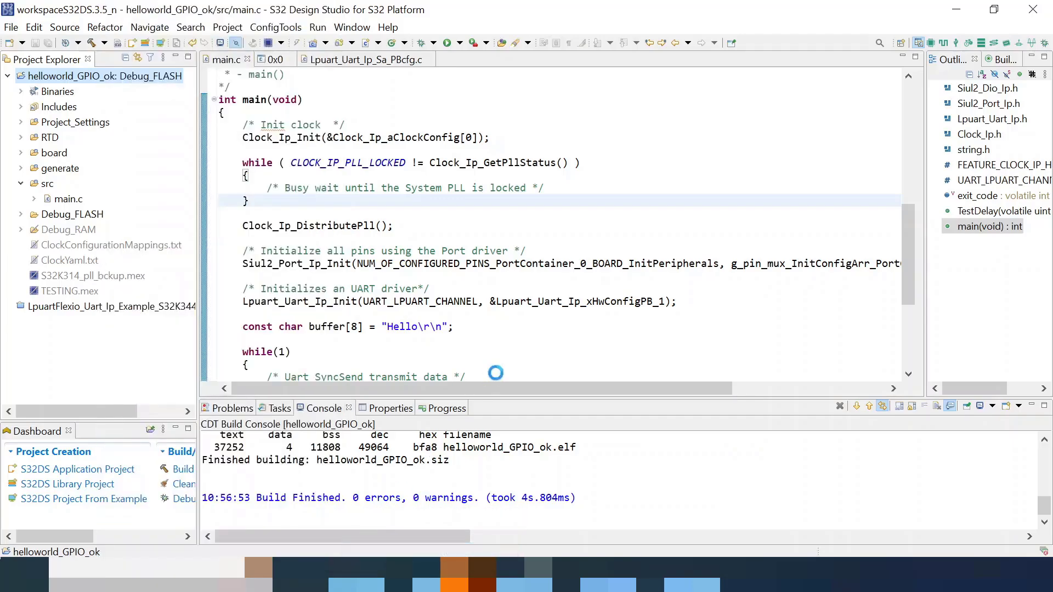
{"action": "left_click", "coordinate": [875, 490]}
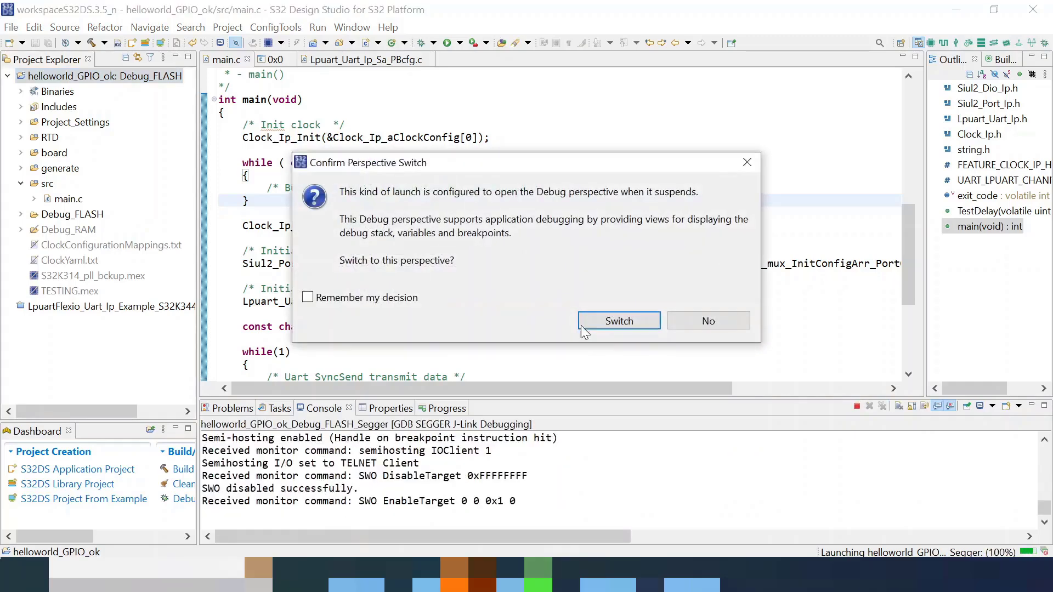
- Accept the Debug perspective switch and step over the clock init down to pin initialisation
{"action": "left_click", "coordinate": [591, 321]}
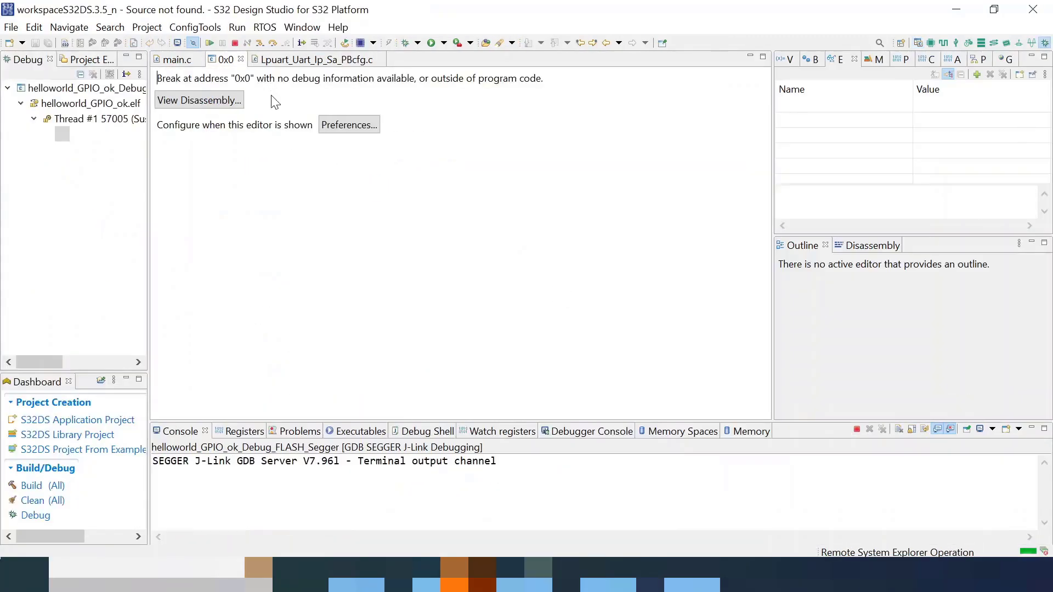
{"action": "left_click", "coordinate": [272, 44]}
{"action": "left_click", "coordinate": [272, 44]}
{"action": "left_click", "coordinate": [272, 44]}
- Resume the program and confirm clean Hello lines in the COM6 PuTTY terminal, then reset it
{"action": "left_click", "coordinate": [210, 44]}
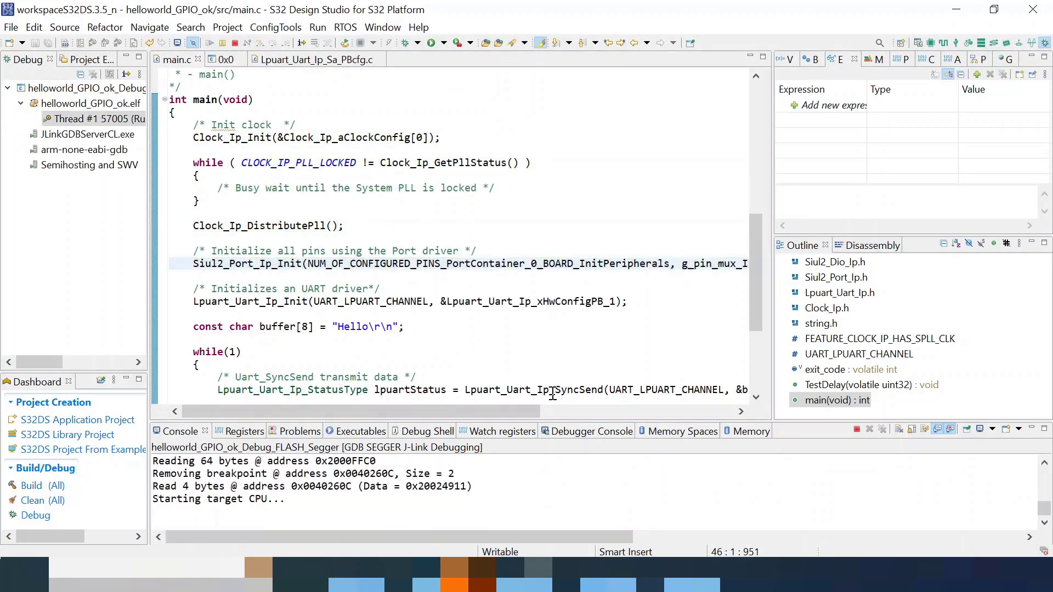
{"action": "left_click", "coordinate": [706, 571]}
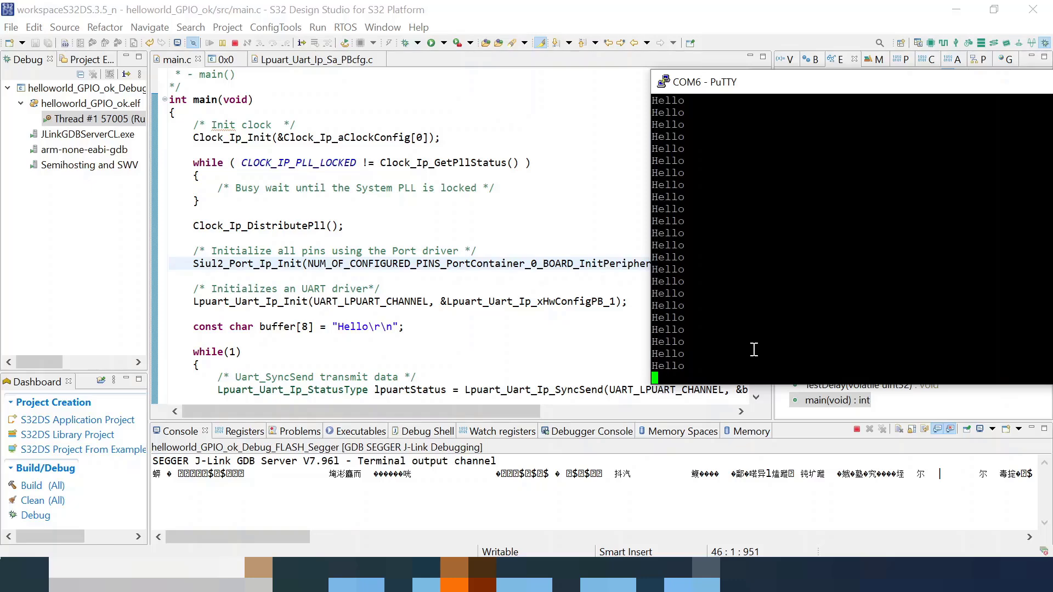
{"action": "right_click", "coordinate": [749, 90]}
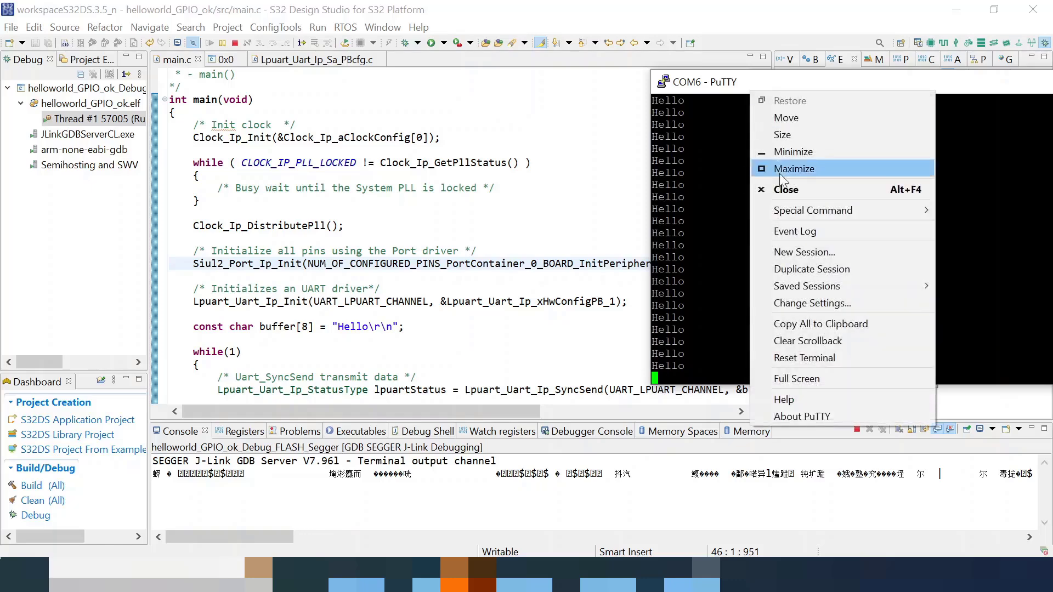